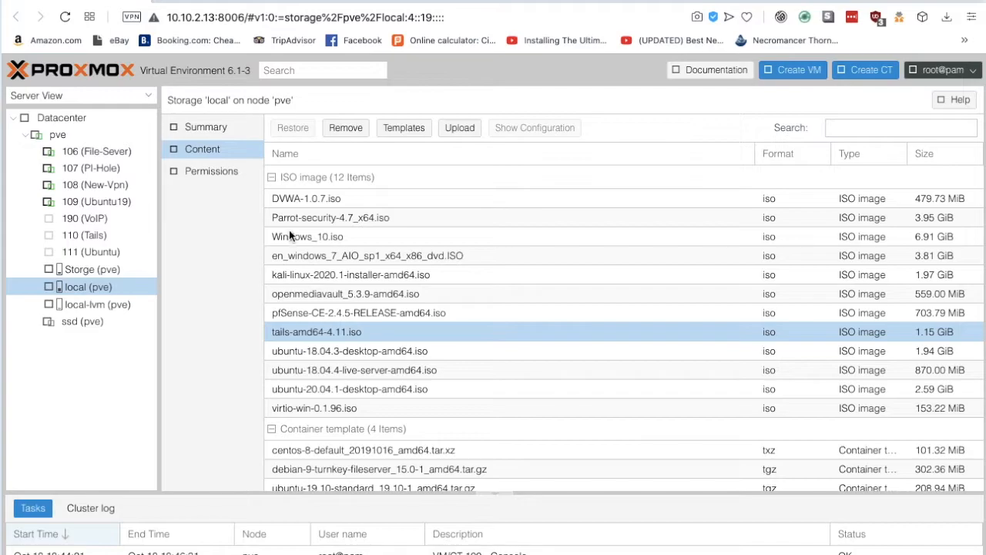
click(370, 2)
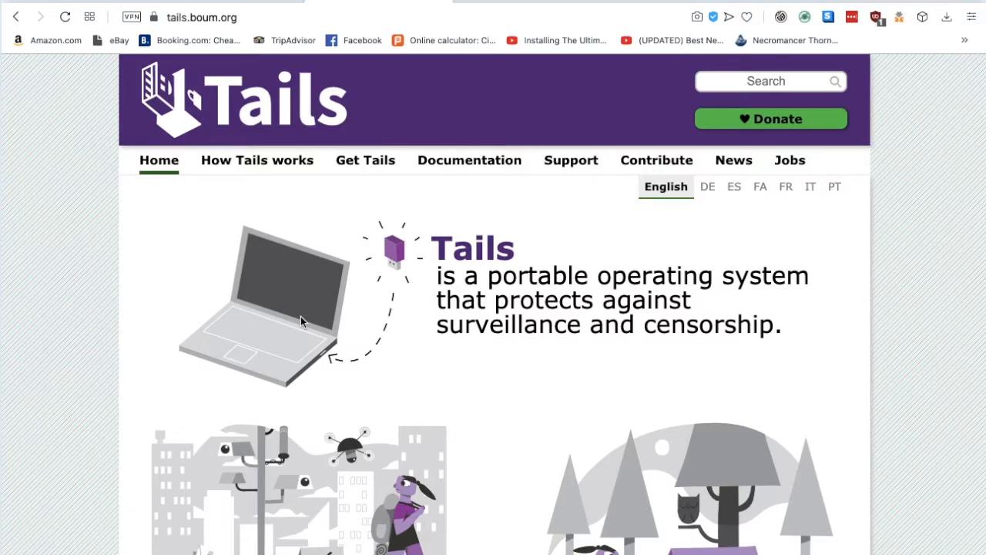
click(373, 166)
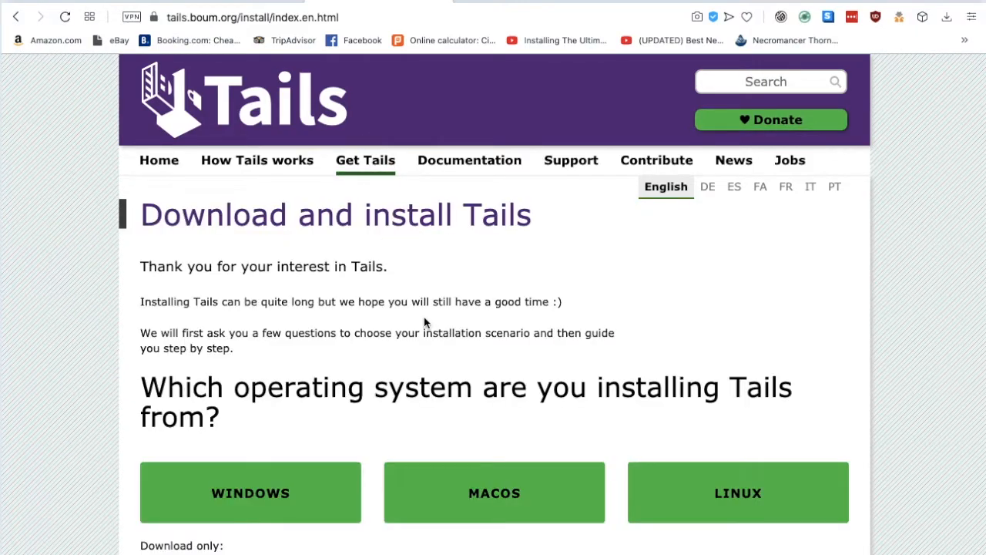
scroll(424, 322, down, 2)
scroll(424, 322, down, 3)
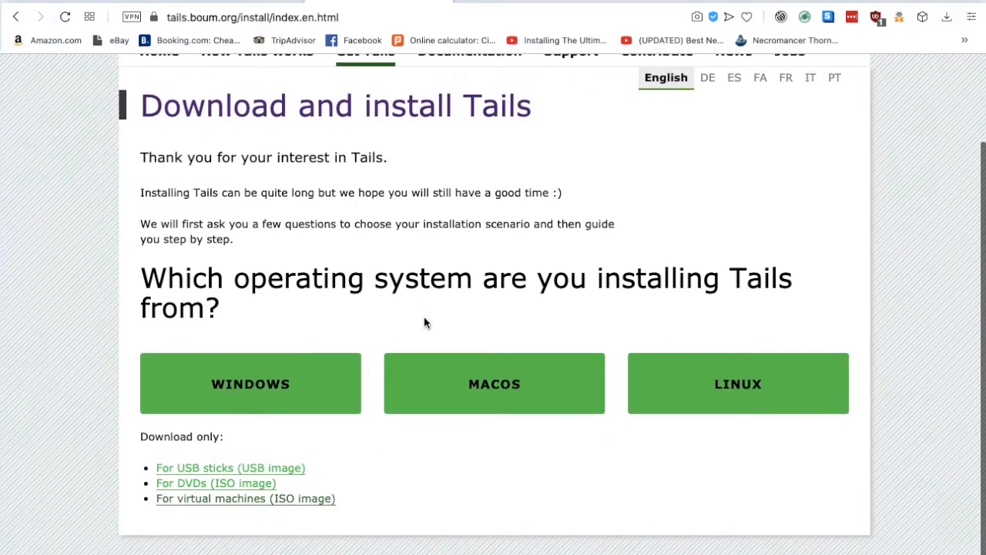
scroll(424, 317, down, 1)
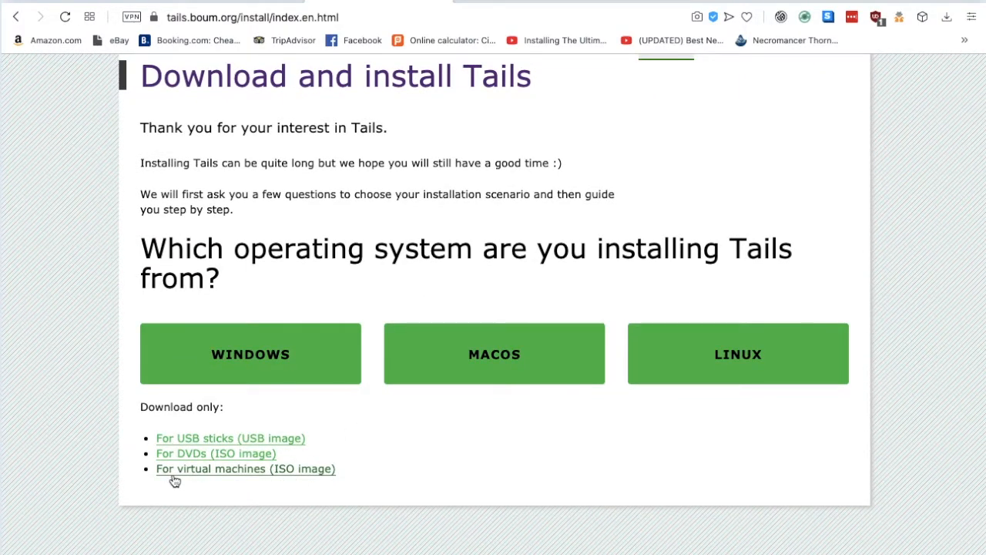
click(238, 473)
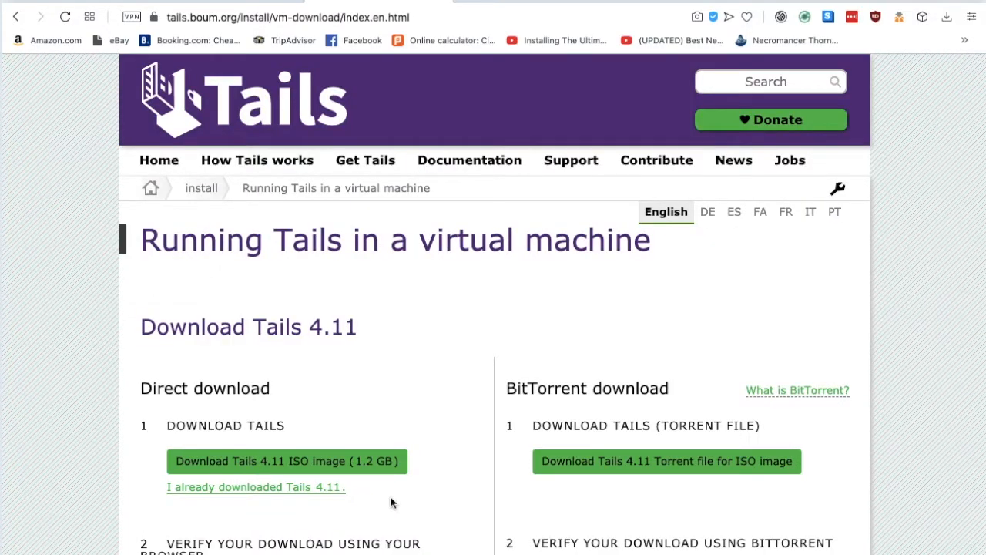
scroll(393, 502, down, 2)
scroll(391, 503, down, 5)
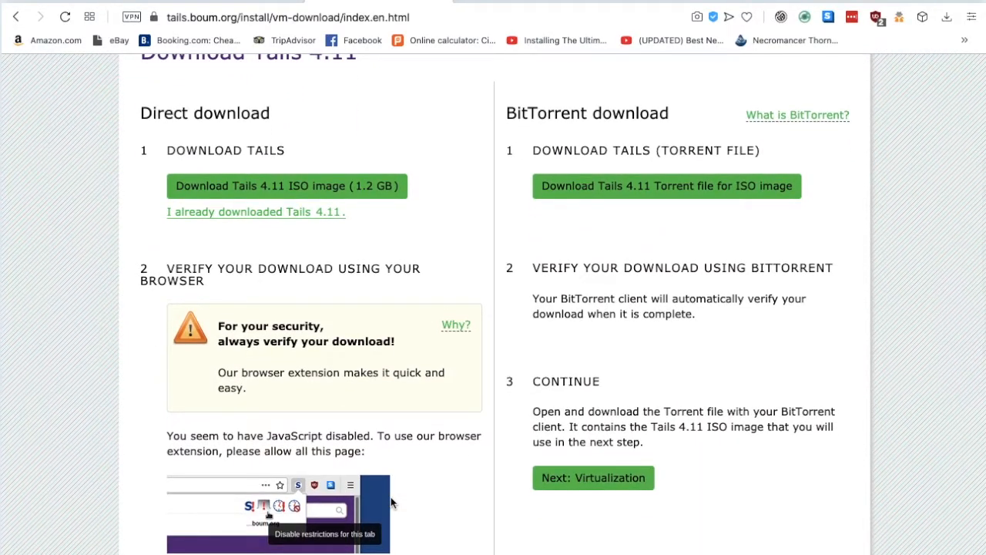
scroll(390, 503, down, 3)
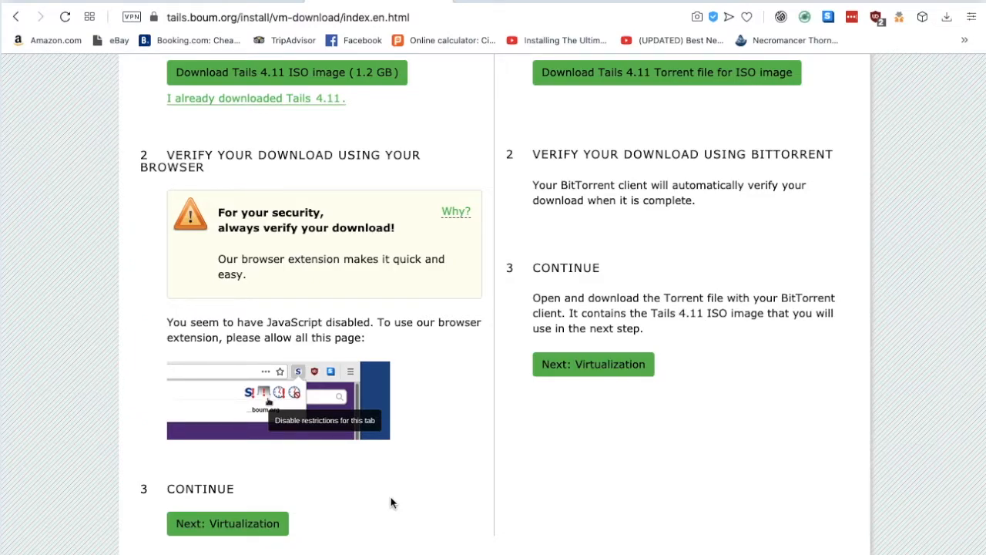
scroll(391, 502, down, 2)
scroll(391, 502, up, 5)
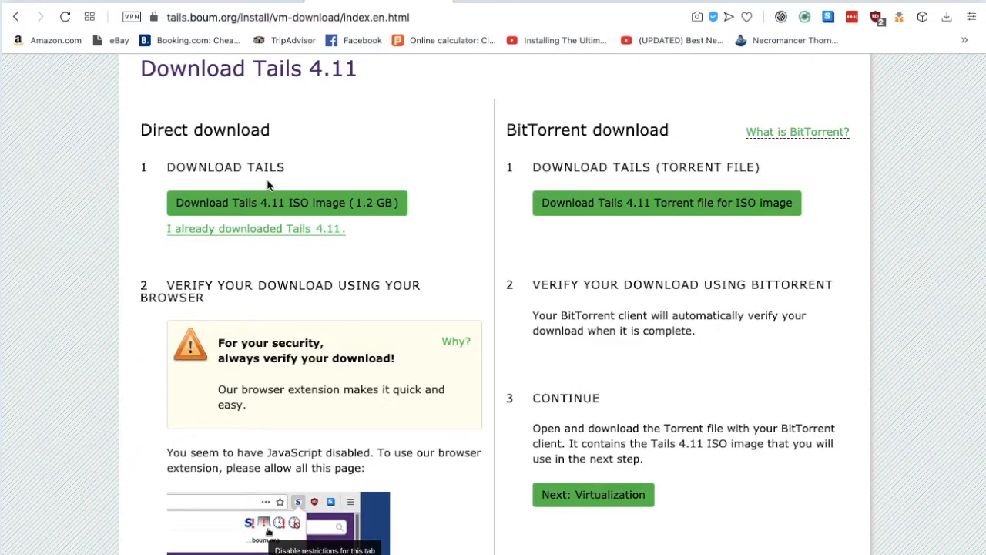
click(76, 1)
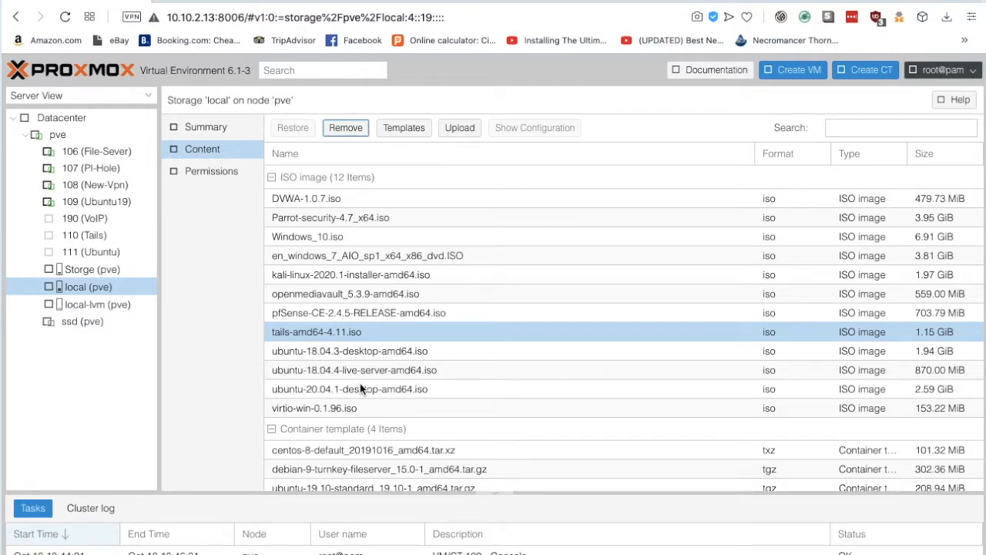
click(69, 135)
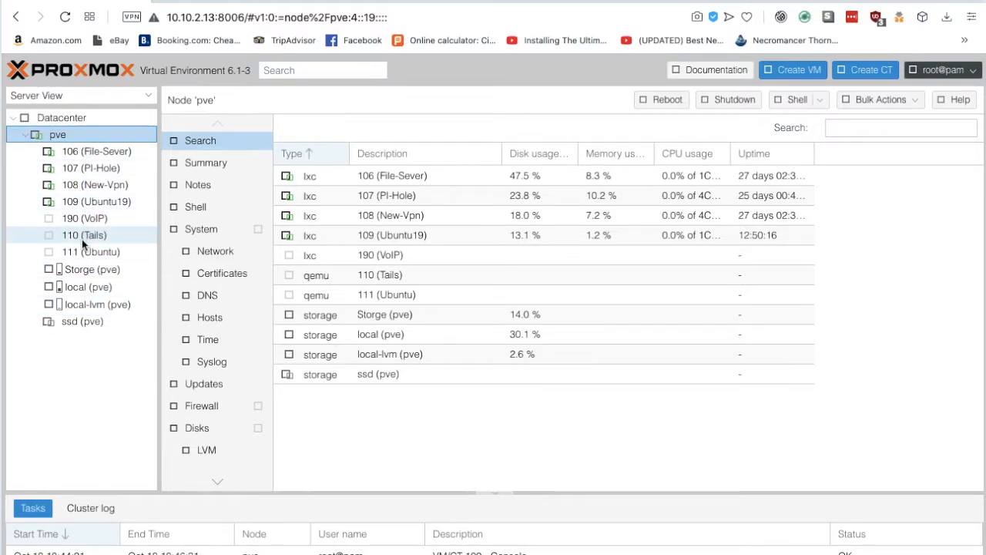
click(96, 290)
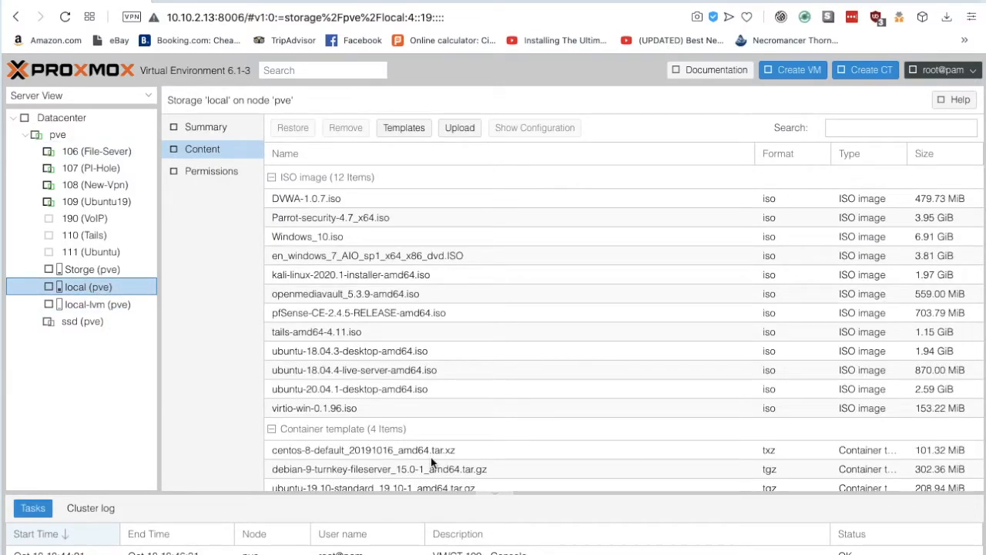
scroll(431, 460, down, 1)
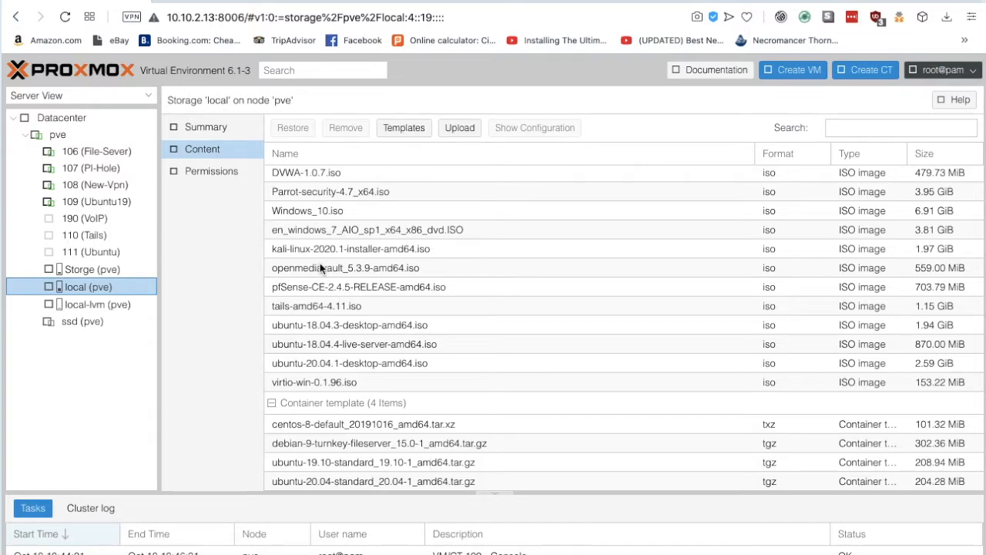
Step: Choose tails-amd64-4.11.iso from the Downloads folder as the file to upload to local storage
click(459, 129)
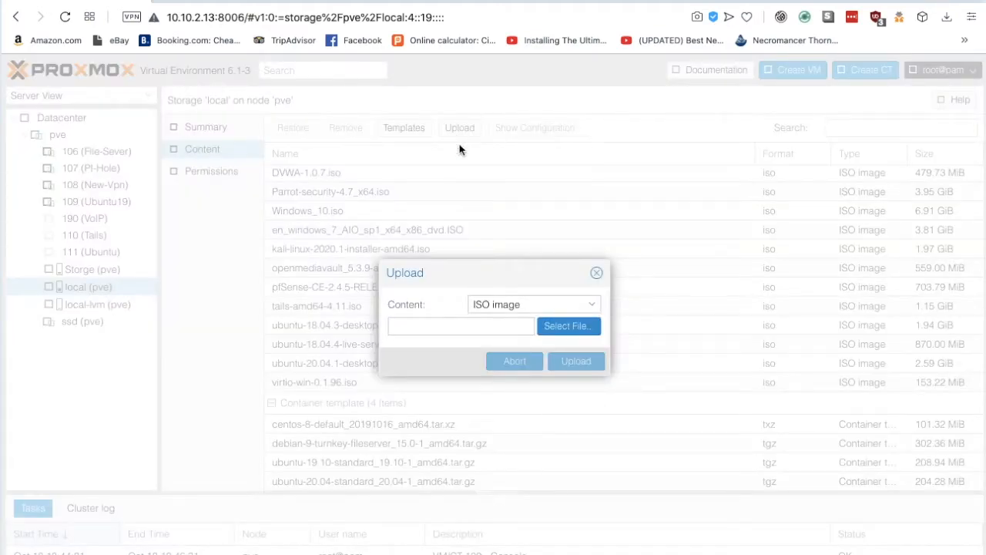
click(560, 328)
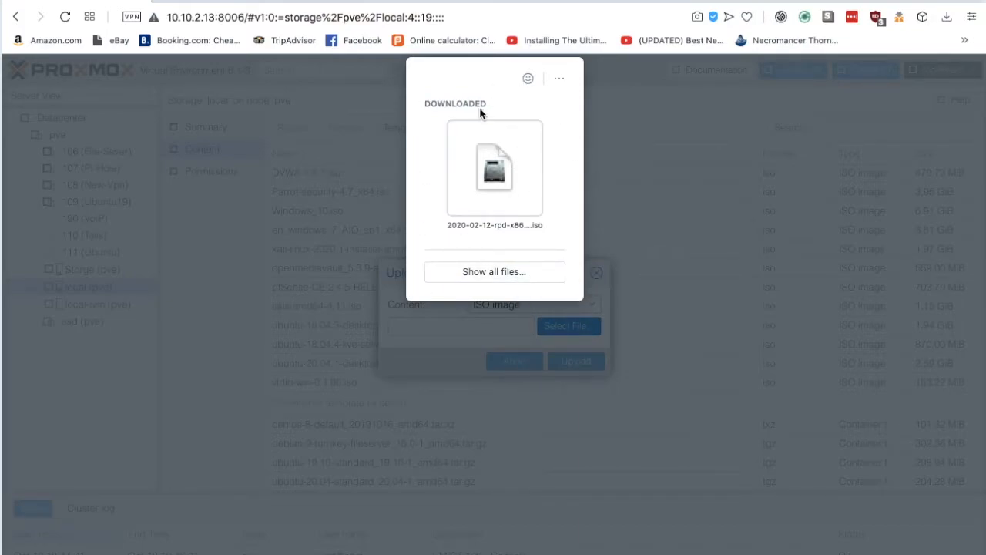
click(488, 275)
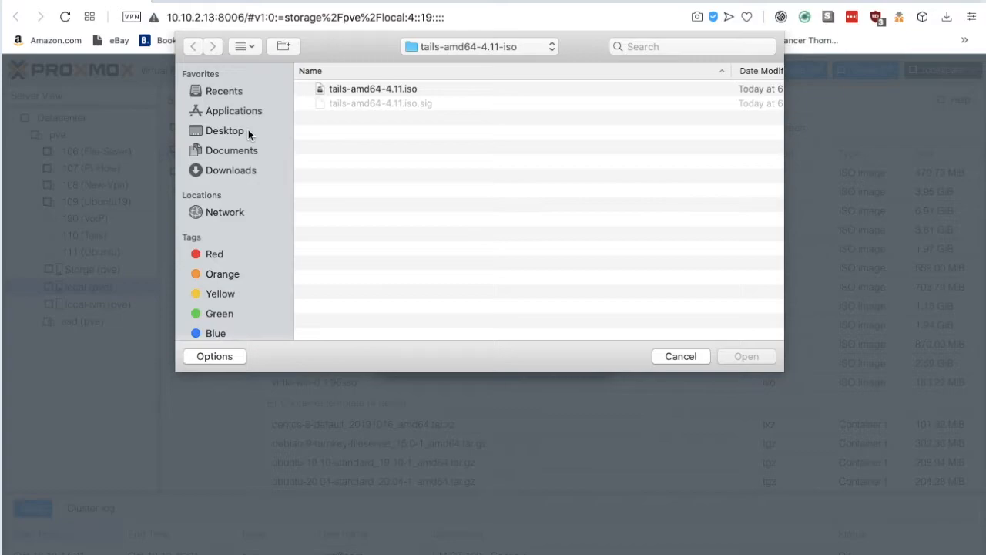
click(462, 47)
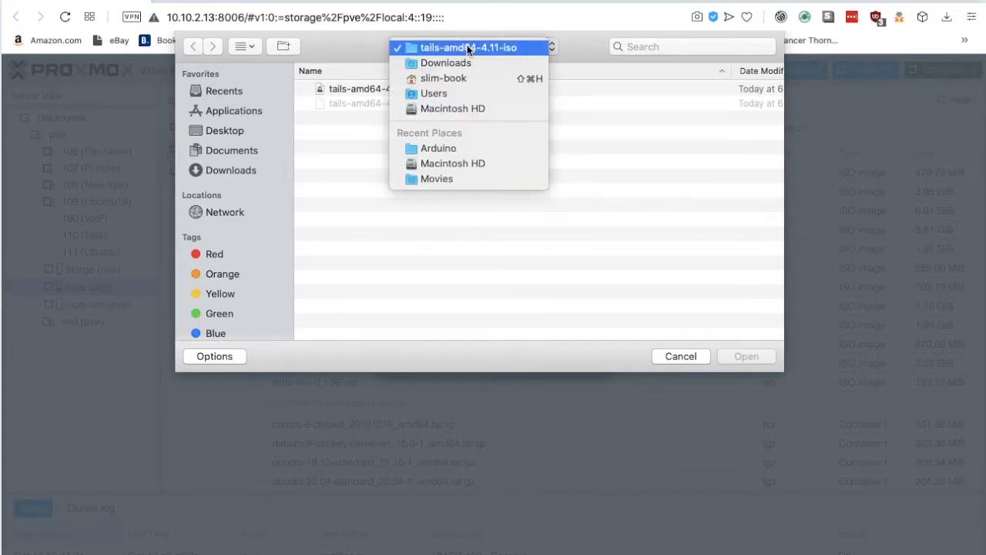
click(467, 45)
click(457, 48)
click(463, 63)
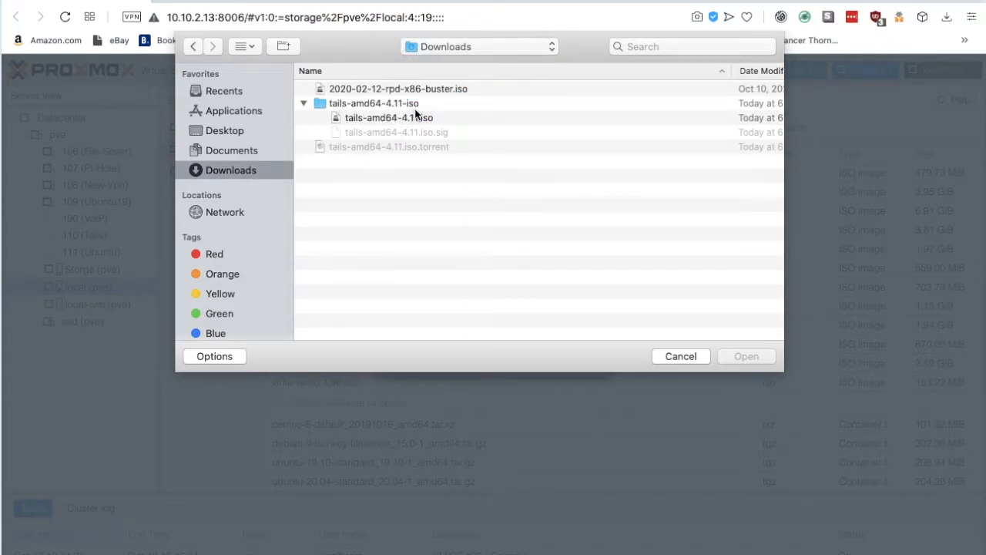
click(384, 119)
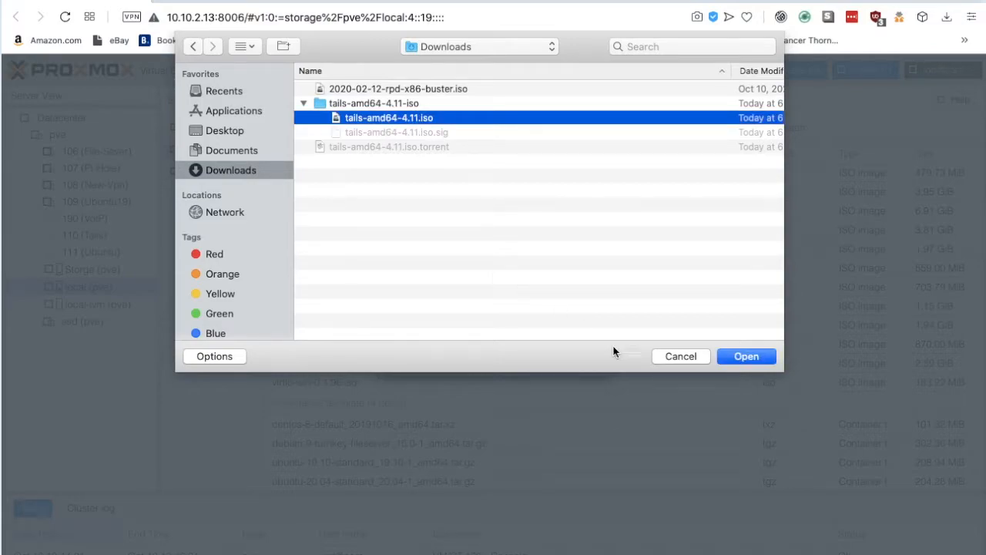
click(749, 359)
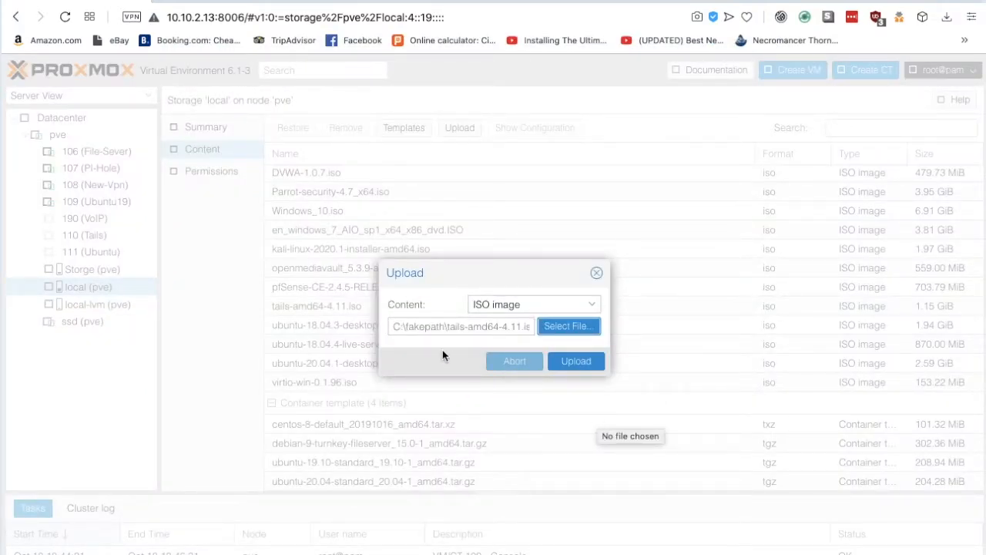
Step: Upload the Tails 4.11 ISO to local storage, then launch the Create VM wizard
click(576, 362)
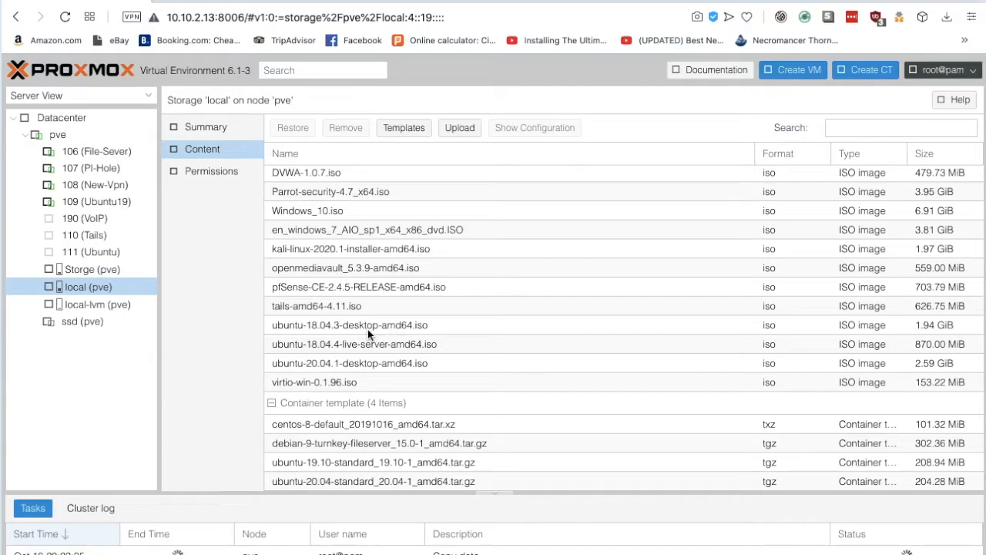
click(799, 75)
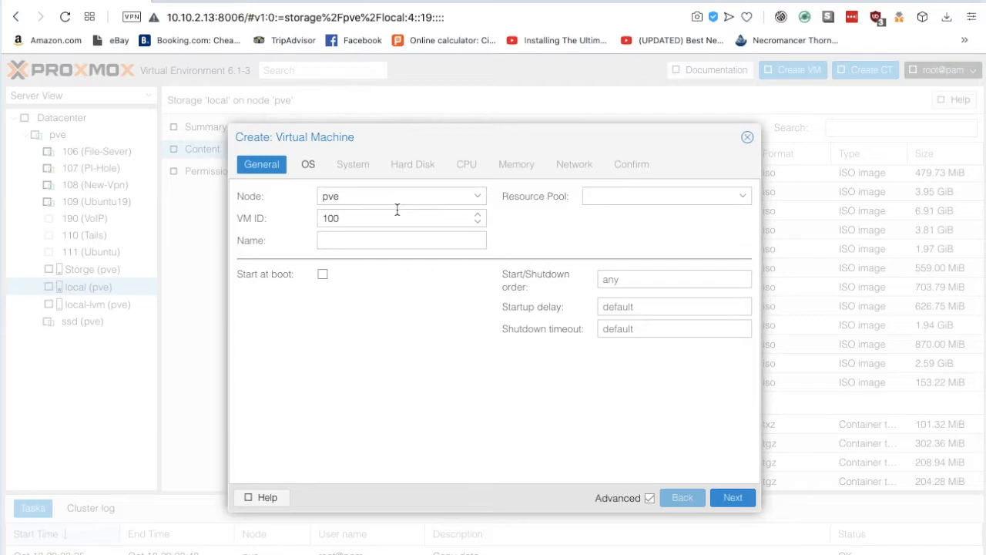
Step: Change the VM ID from 100 to 101 and enter Tails-setup as the name
click(393, 219)
key(BackSpace)
text(1)
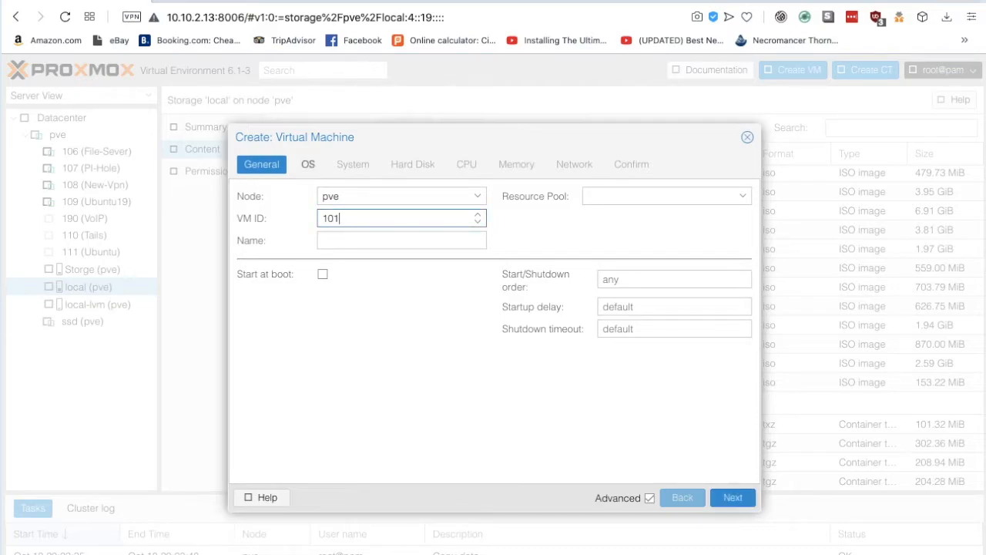
click(346, 244)
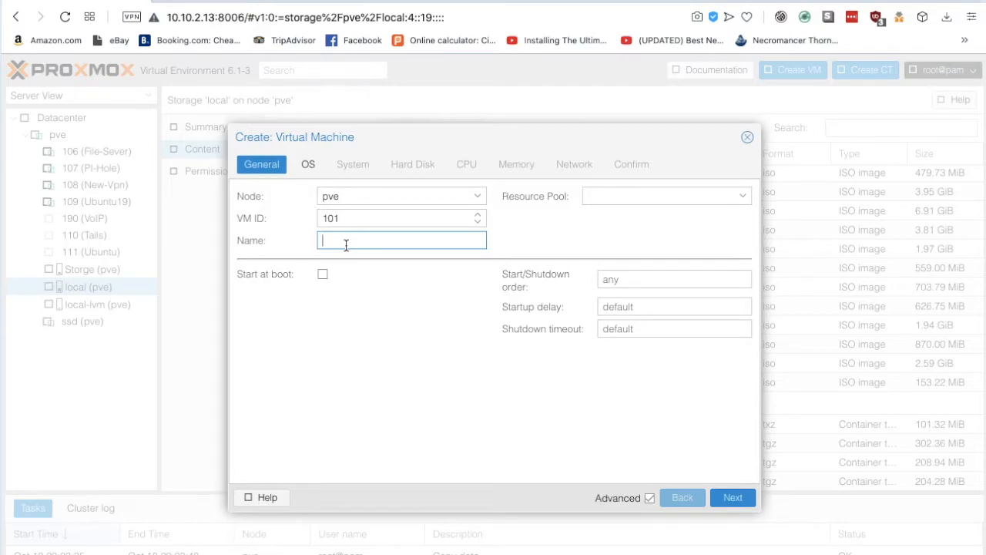
text(Tails)
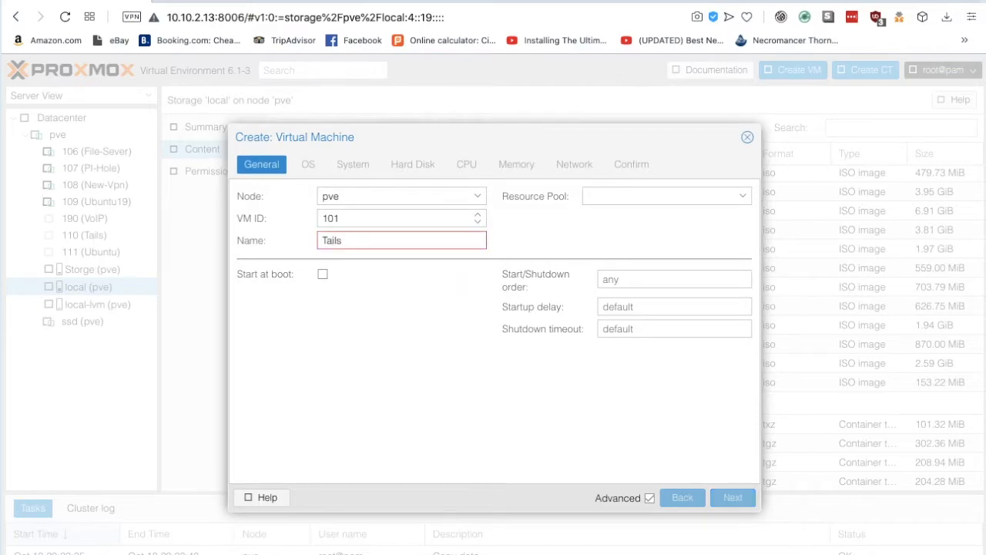
key(BackSpace)
text(-se)
text(tup)
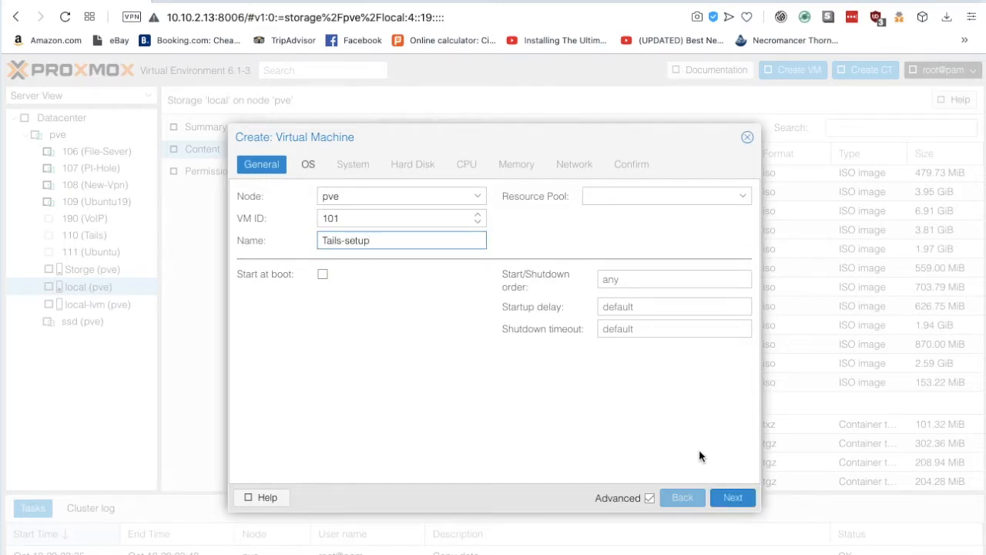
Step: Keep local storage and select tails-amd64-4.11.iso as the ISO, leaving the Linux 5.x - 2.6 kernel
click(739, 501)
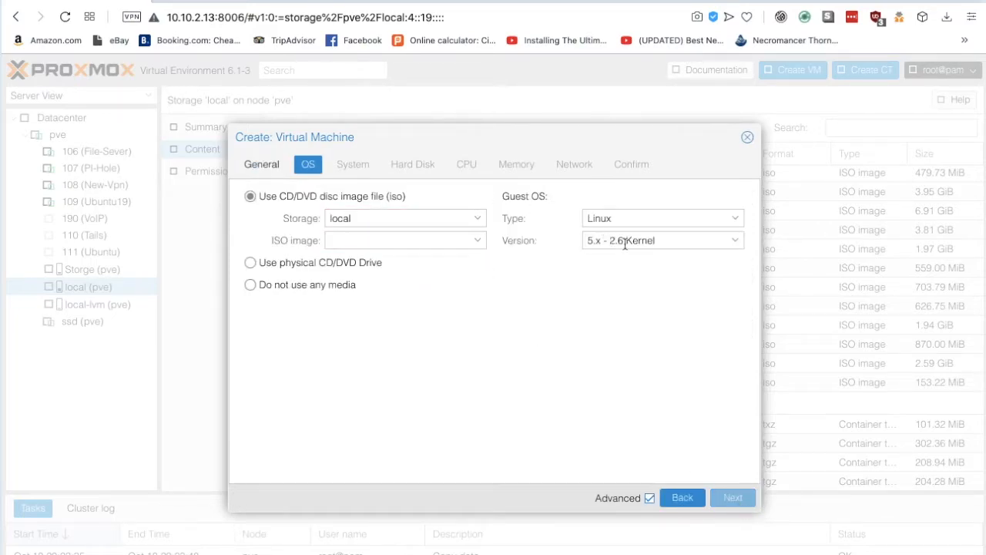
click(738, 244)
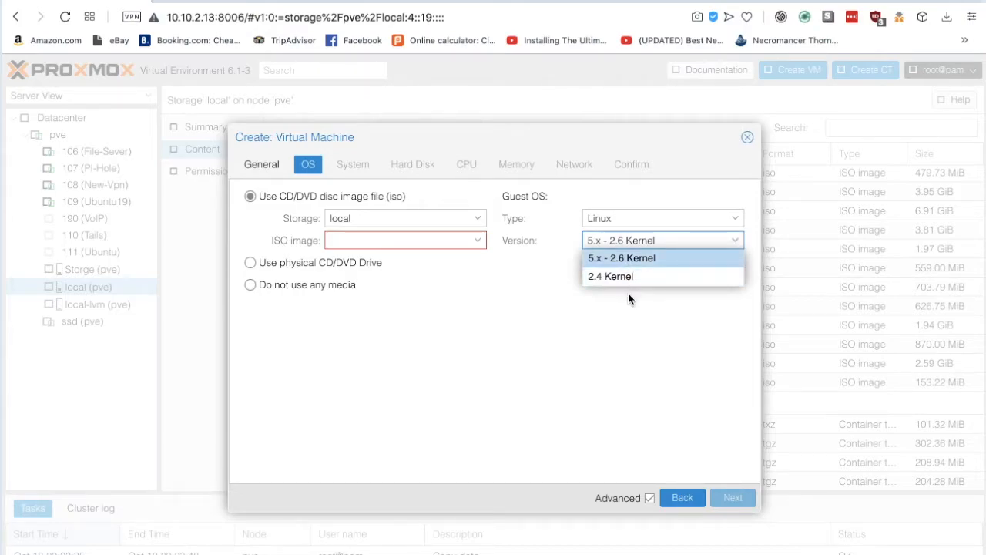
click(529, 321)
click(478, 218)
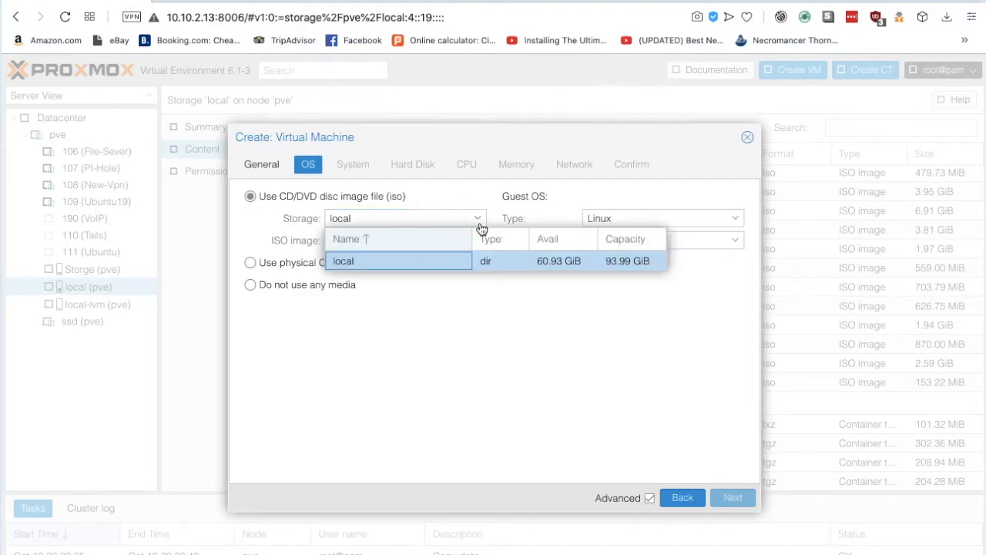
click(356, 262)
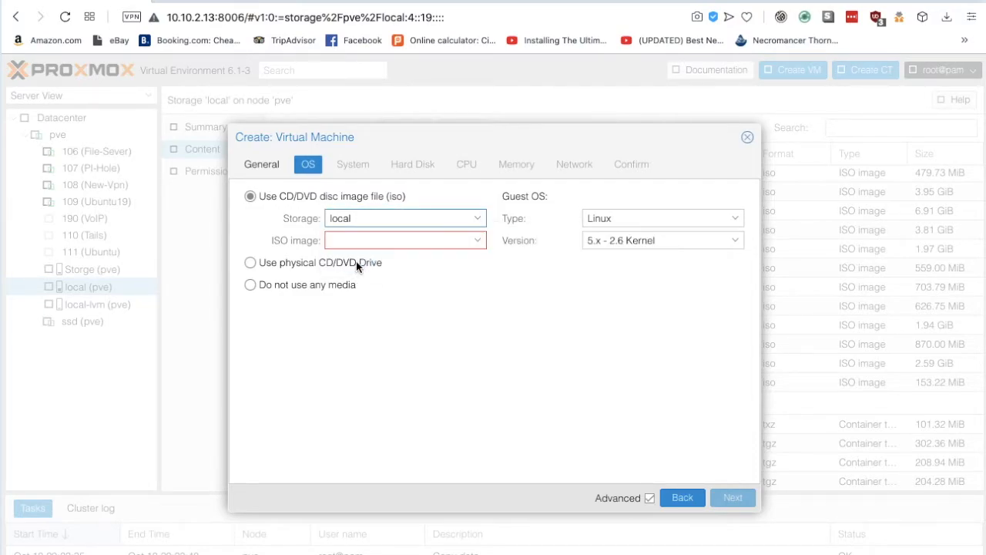
click(478, 241)
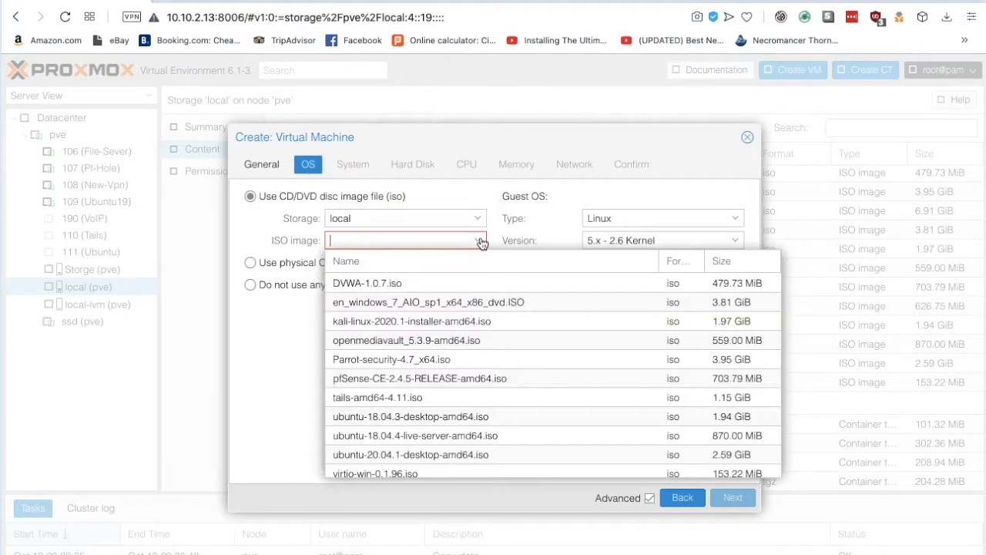
click(417, 398)
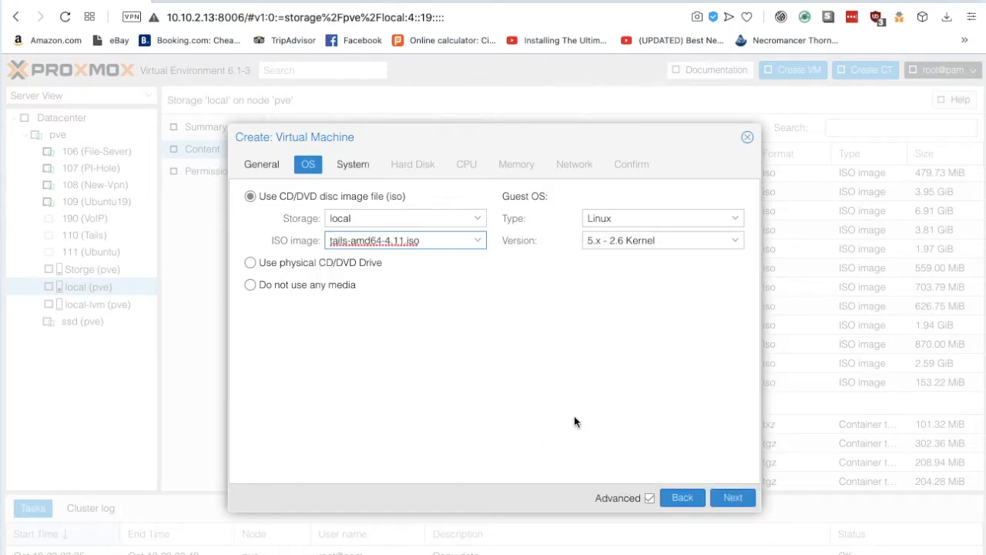
click(732, 497)
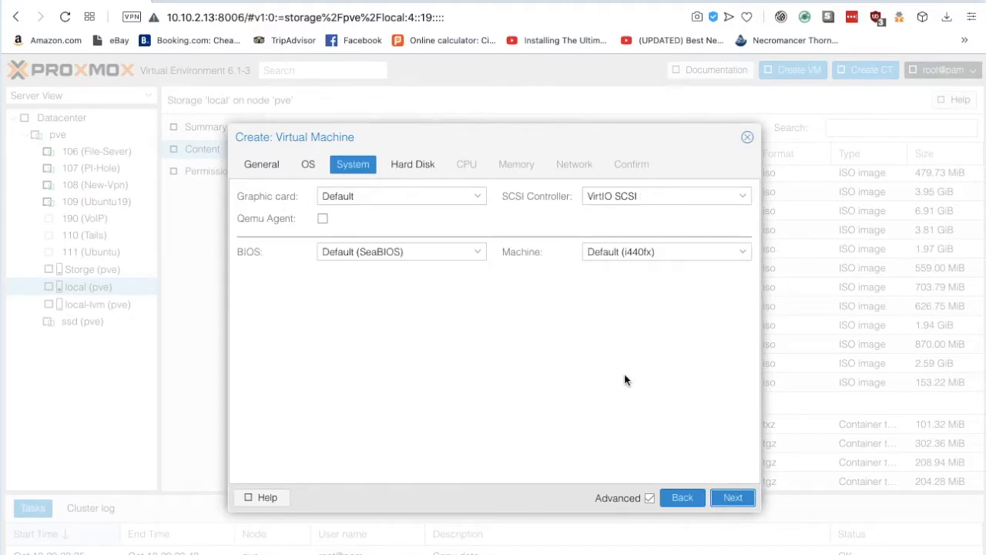
Step: Place the VM's hard disk on local-lvm and change its size from 32 to 5 GiB
click(732, 498)
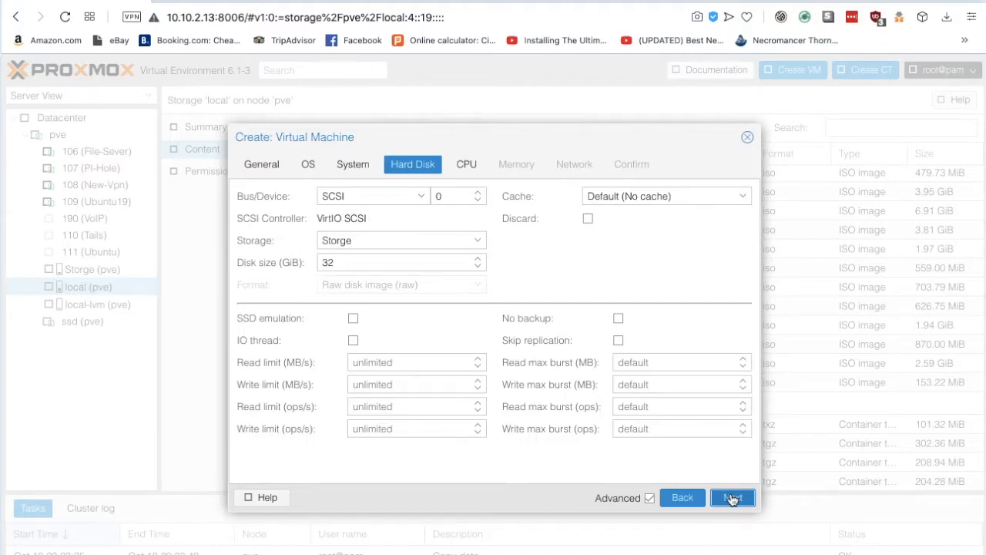
click(479, 243)
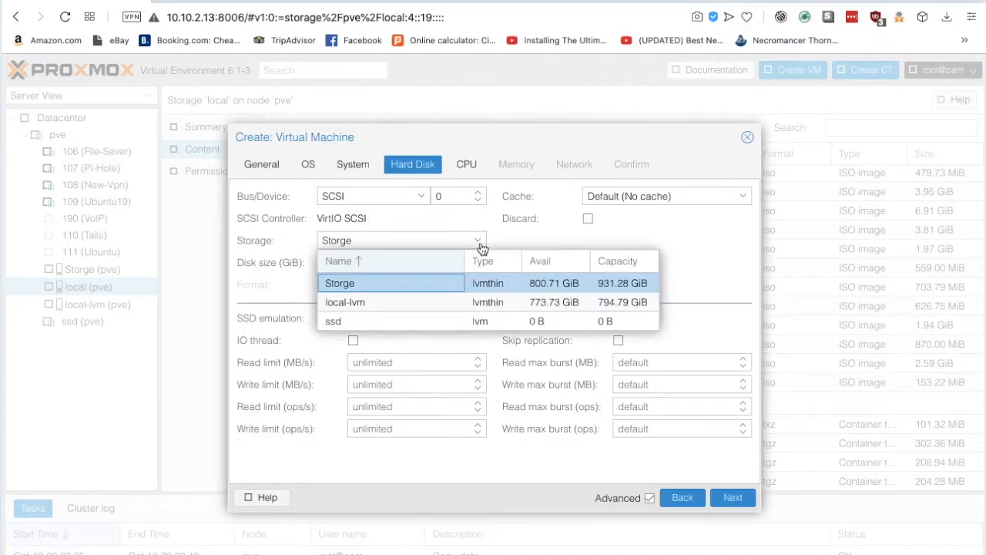
click(408, 304)
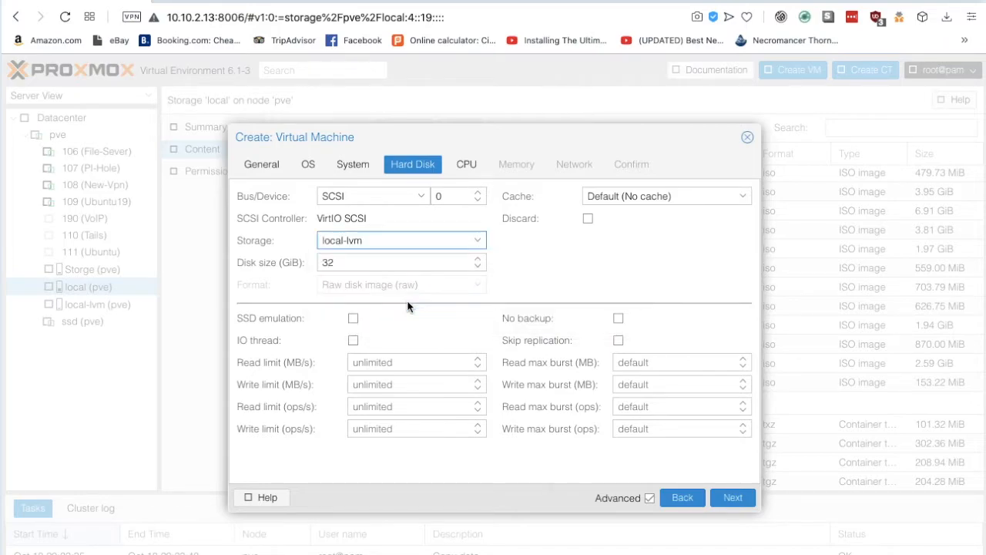
drag(344, 262, 278, 263)
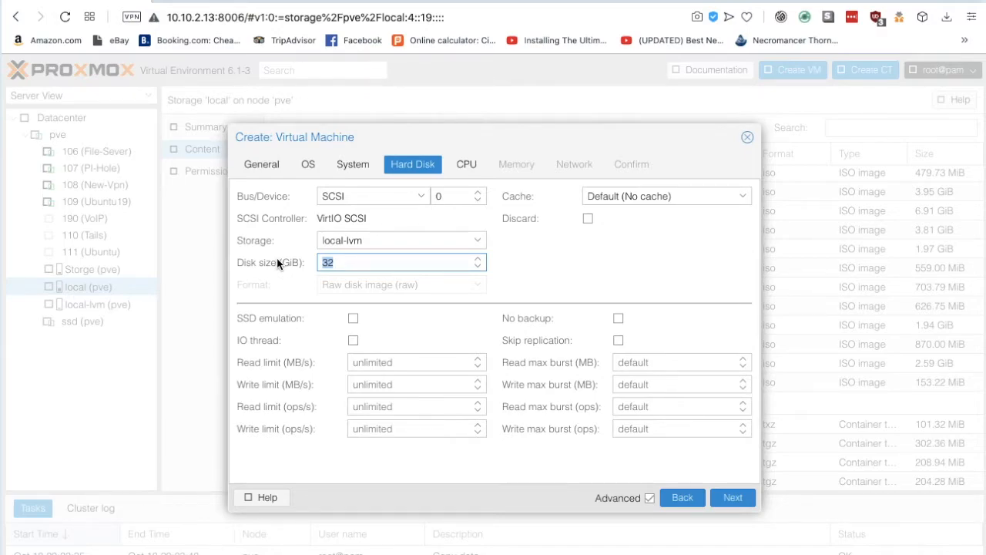
text(5)
Step: Raise the VM's CPU sockets to 2
click(733, 497)
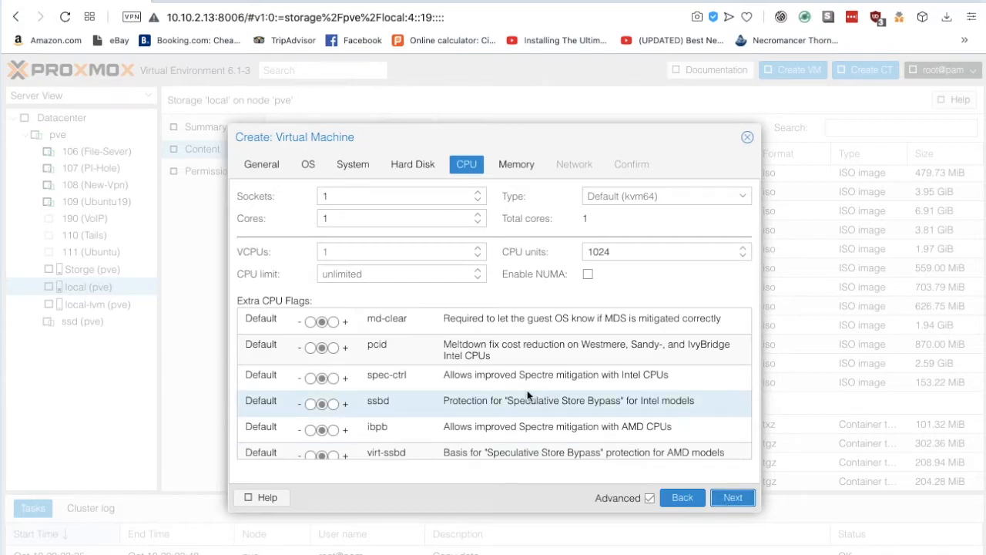
click(479, 193)
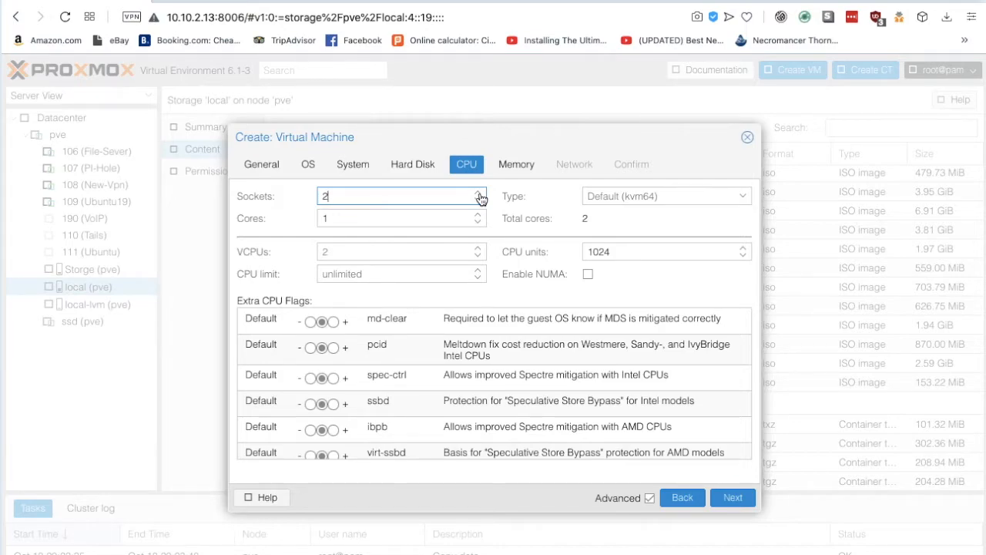
click(746, 503)
Step: Set memory to 4000 MiB and keep the network defaults to reach the Confirm summary
click(411, 192)
drag(410, 192, 246, 182)
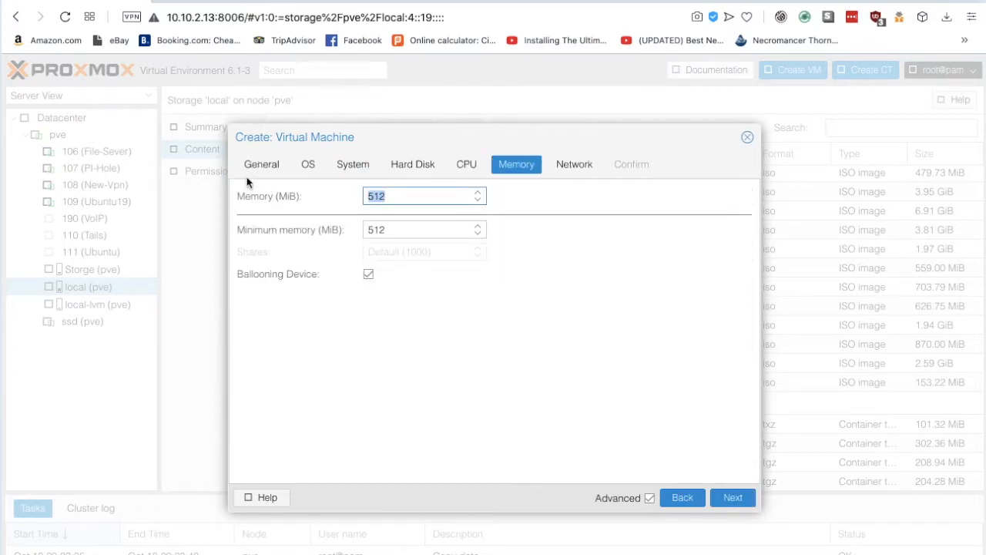
text(4000)
click(734, 496)
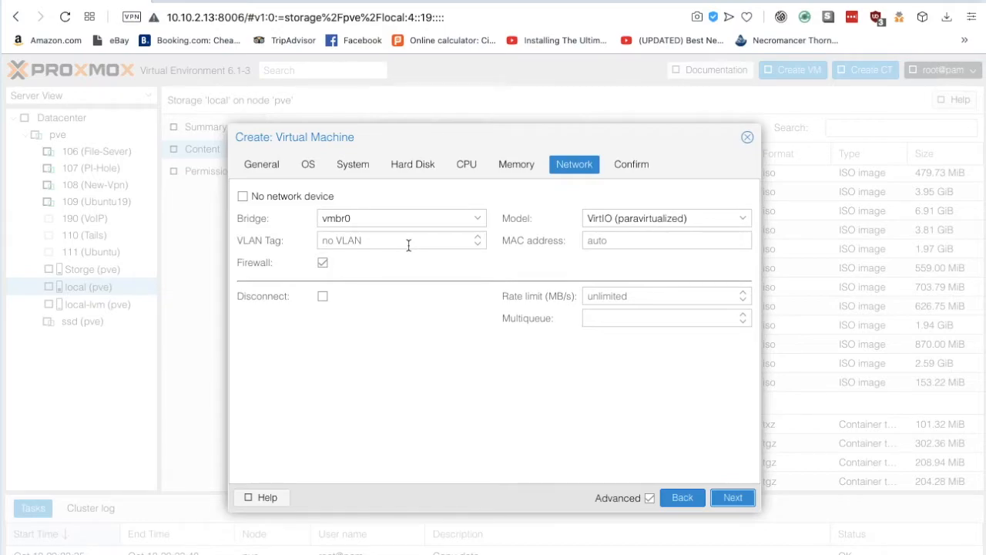
click(733, 498)
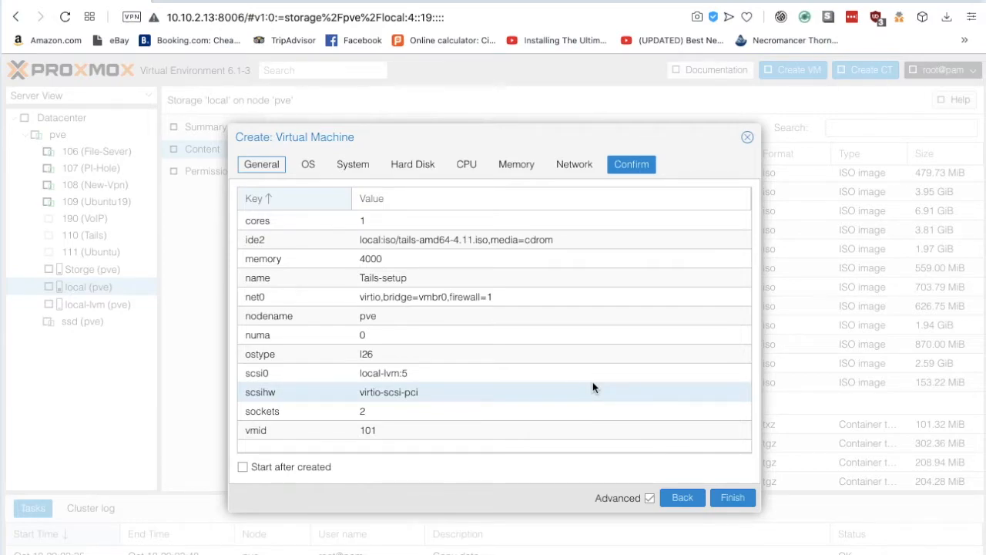
Step: Finish the wizard, select 101 (Tails-setup) in the tree, and start the VM
click(727, 502)
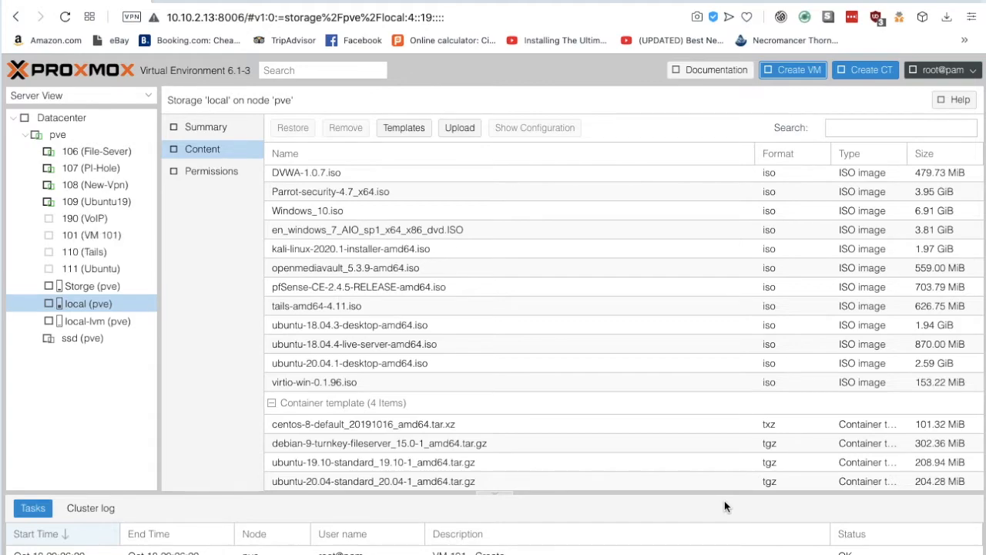
click(119, 241)
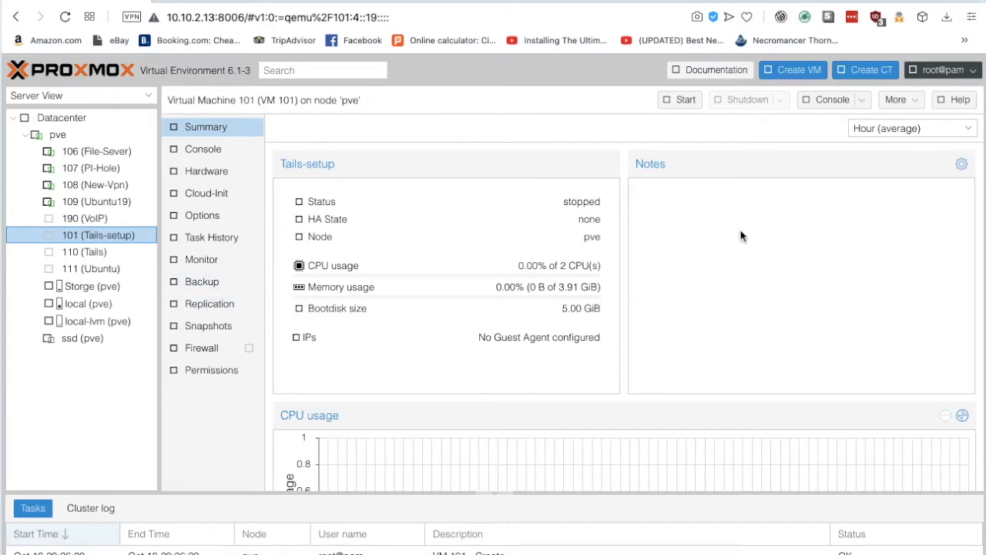
click(687, 107)
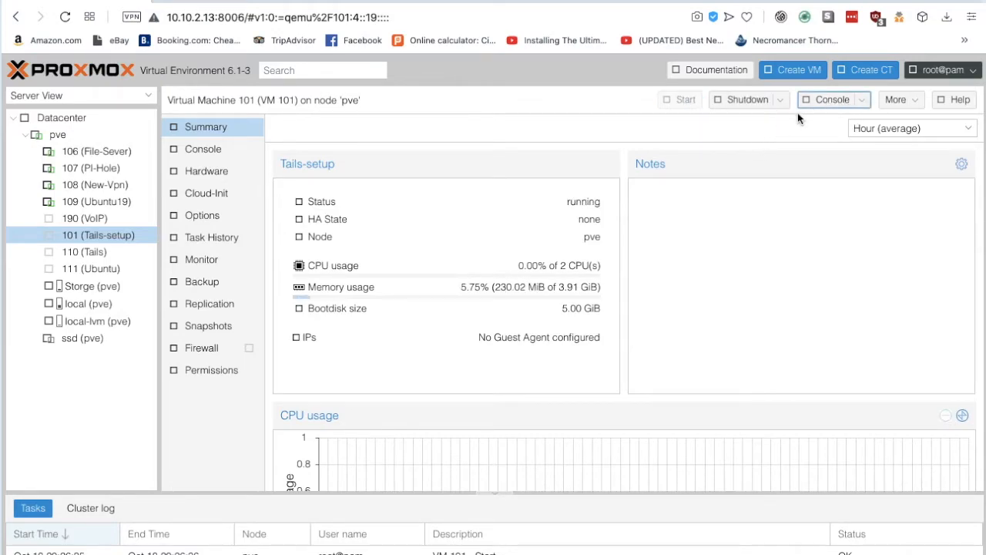
Step: Open VM 101's noVNC console and enlarge its window while Tails boots
click(831, 101)
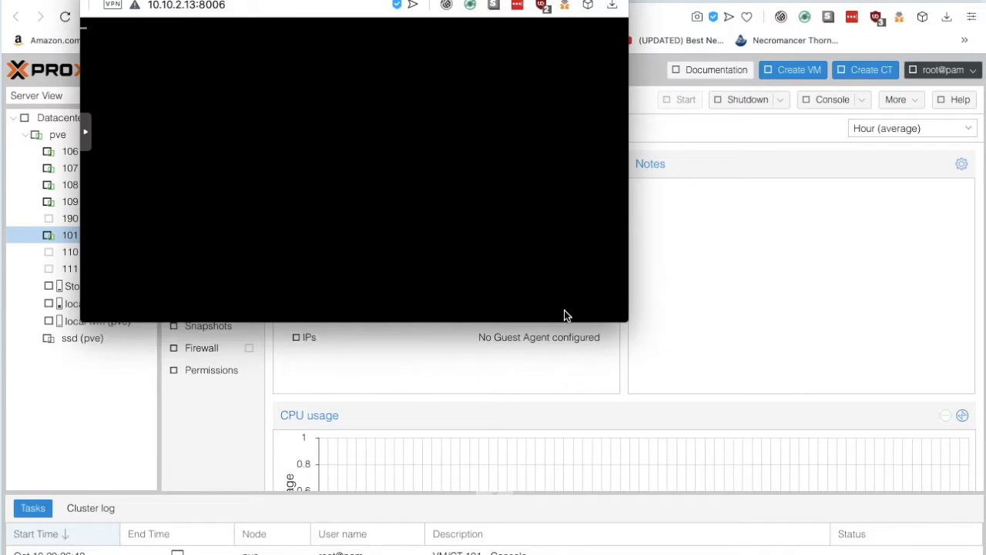
drag(621, 316, 852, 554)
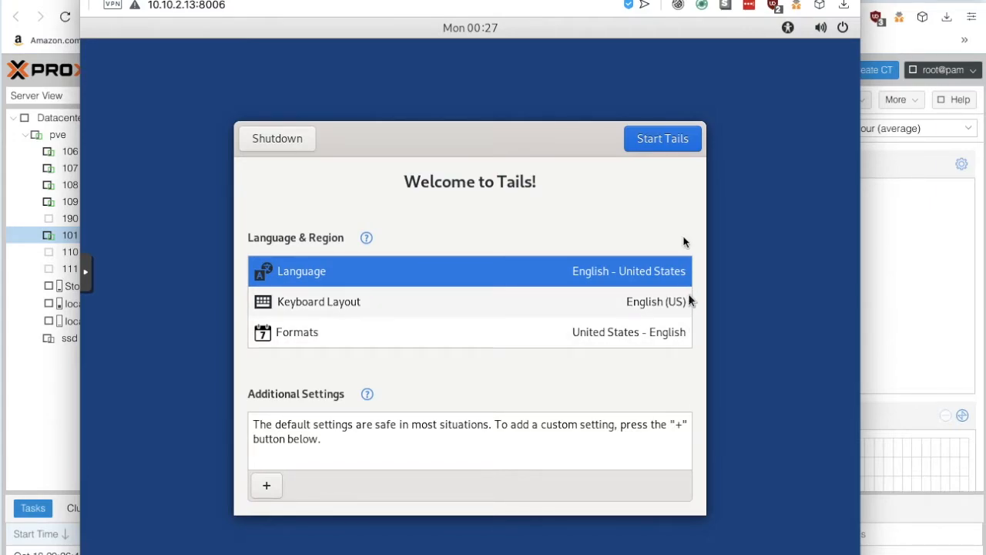
Step: Start Tails from the Welcome screen with the English - United States defaults
click(672, 150)
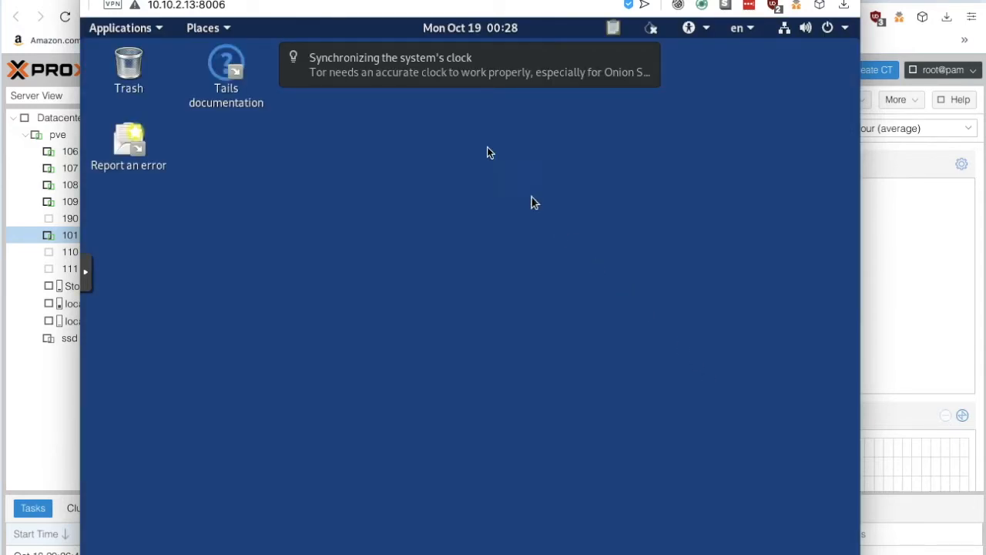
mouse_move(379, 89)
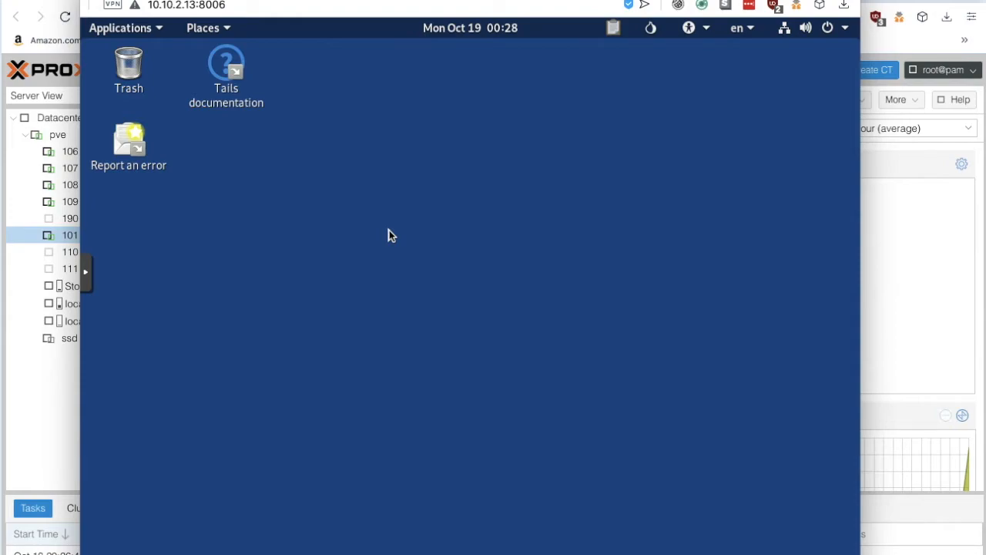
Step: Open the Applications menu and browse its categories, ending on Favorites with Tor Browser
click(159, 28)
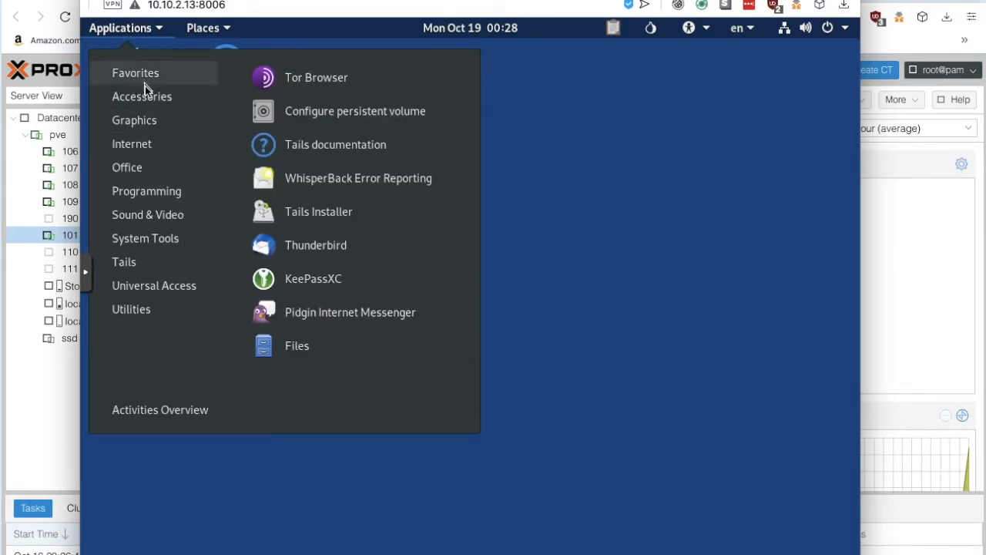
mouse_move(146, 125)
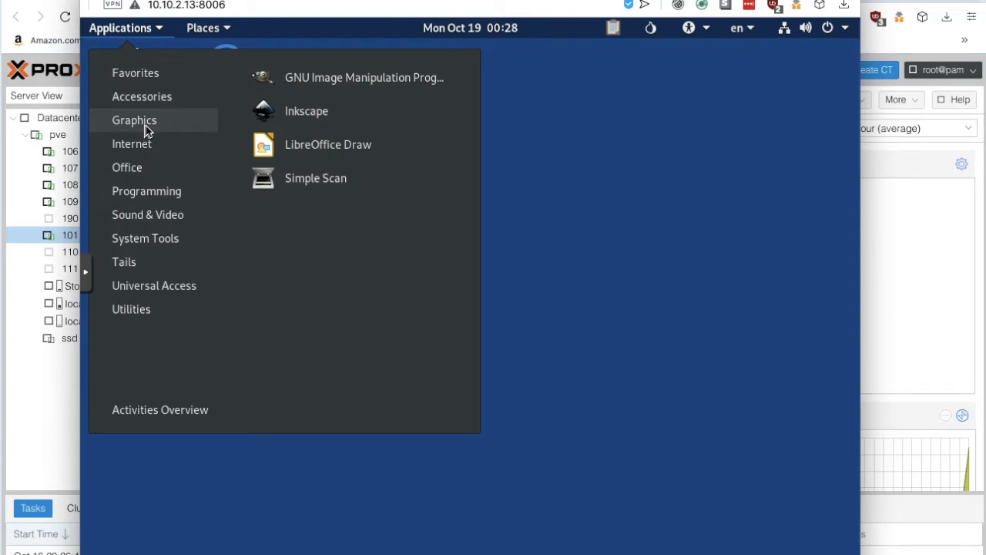
mouse_move(150, 145)
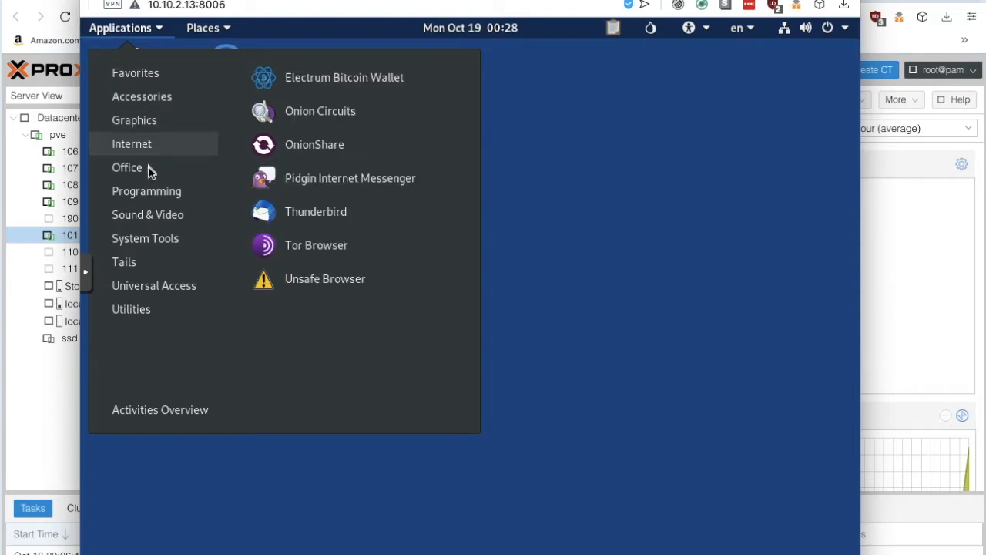
mouse_move(150, 202)
mouse_move(149, 169)
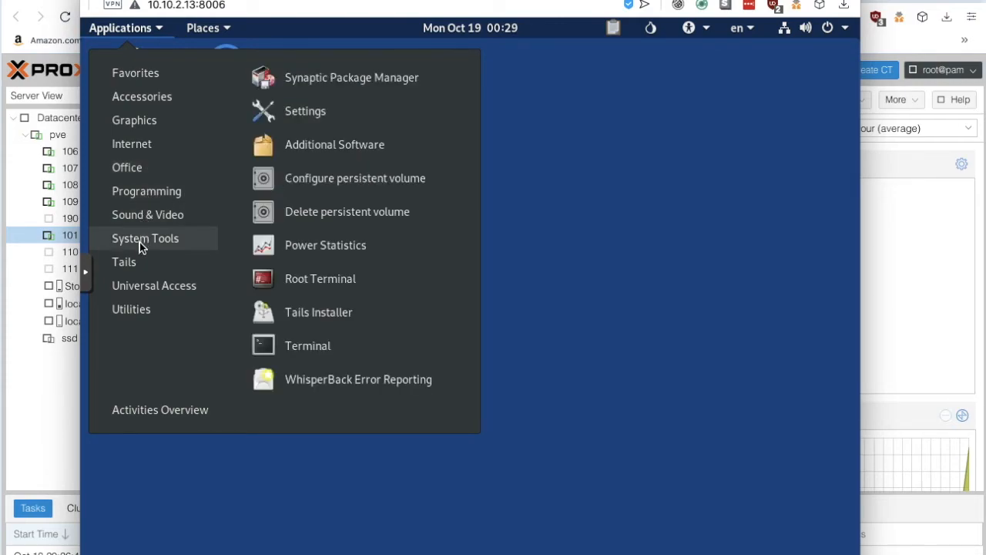
mouse_move(141, 262)
mouse_move(140, 289)
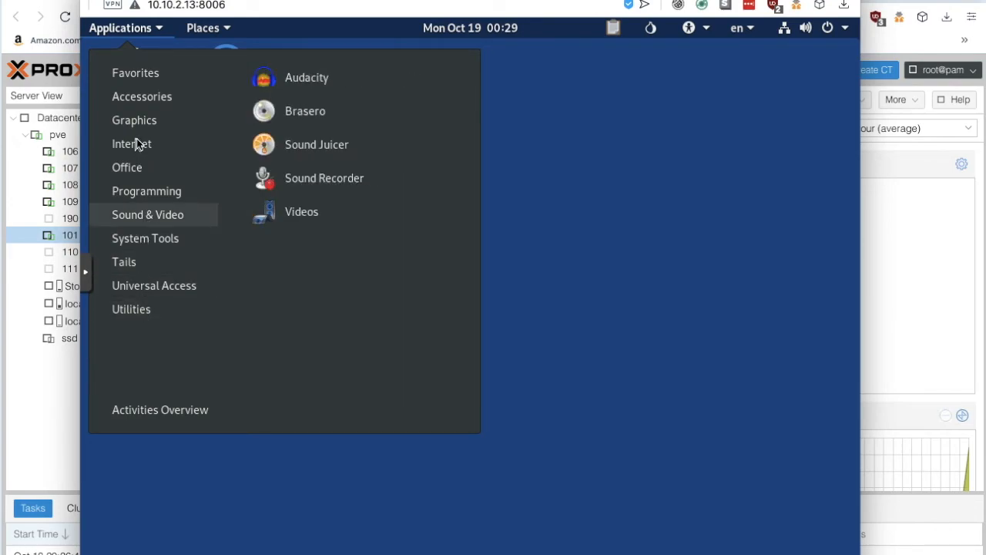
mouse_move(154, 80)
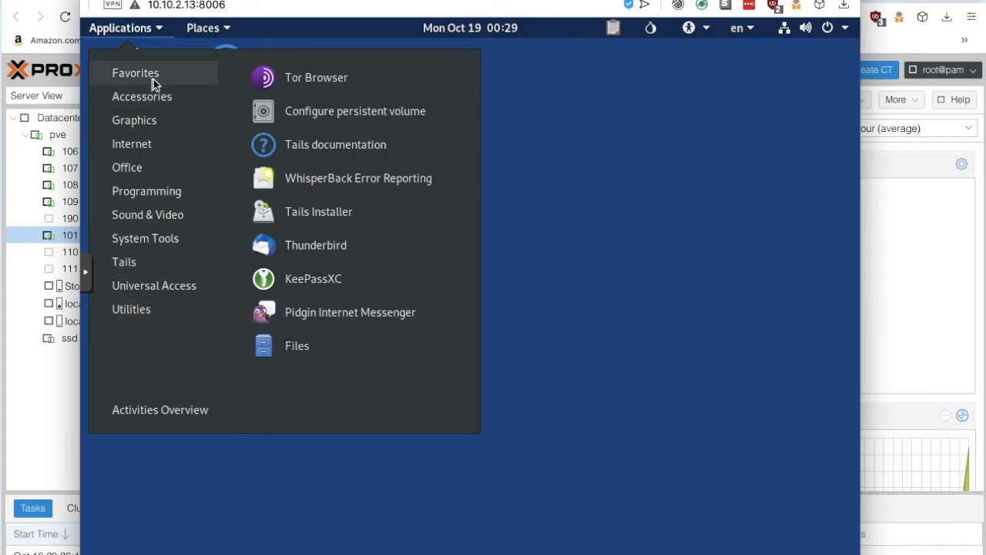
Step: Launch Tor Browser from the Favorites menu to load the 'Welcome to Tails!' page
click(296, 76)
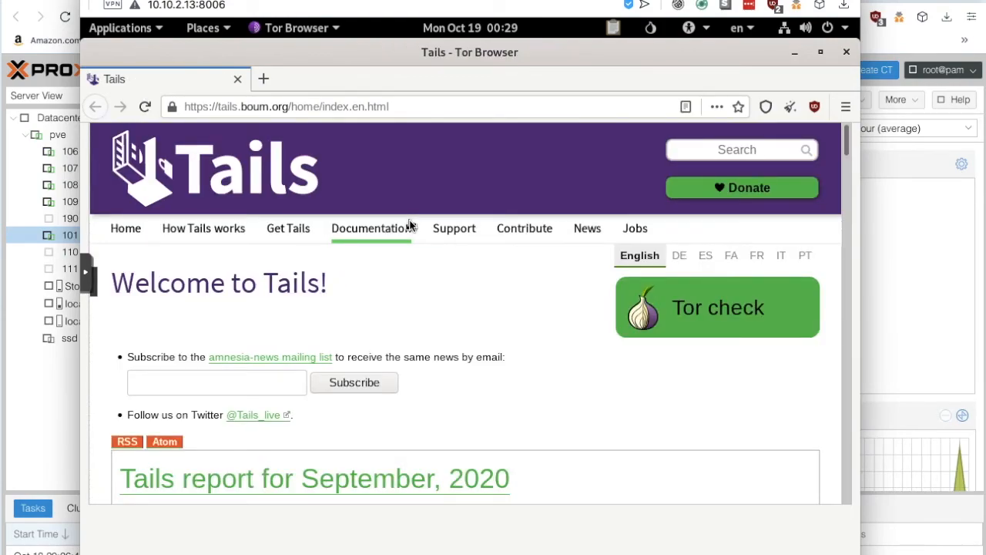
Step: Load duckduckgo.com in the Tor Browser address bar
click(406, 108)
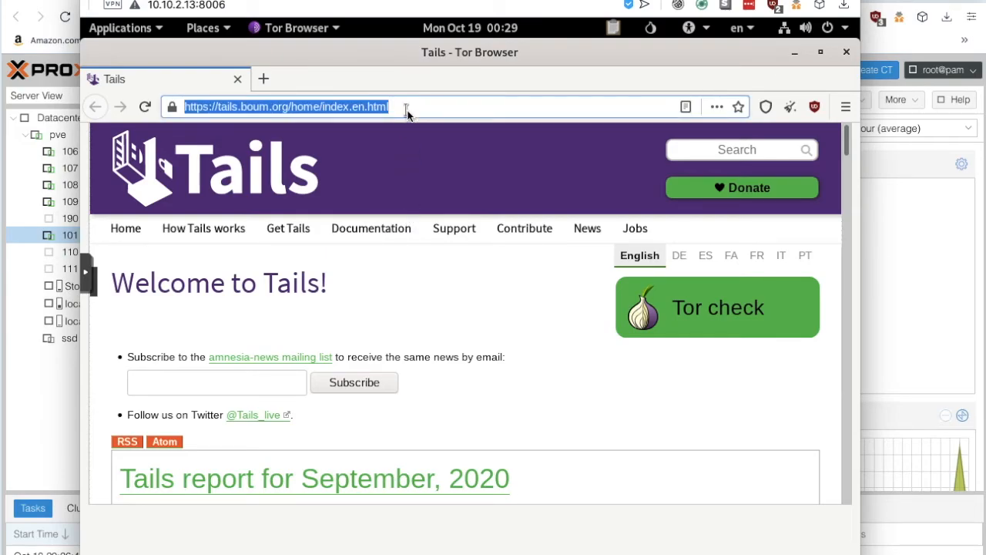
text(duckduck)
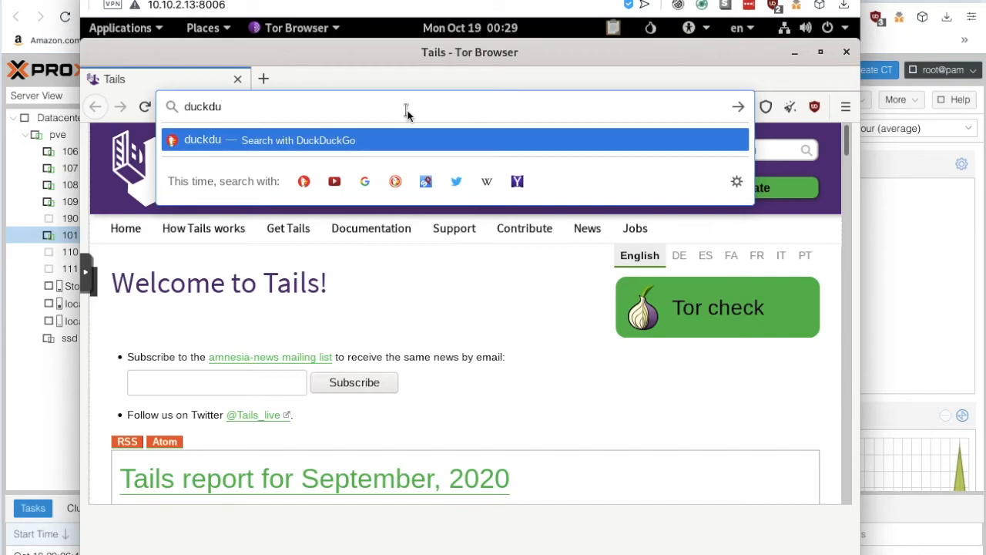
text(go.com)
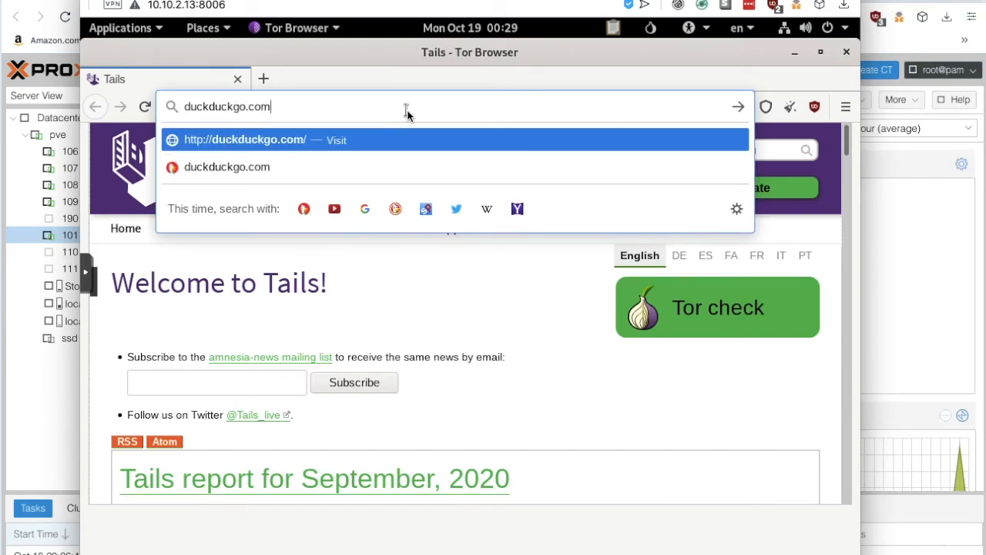
key(Return)
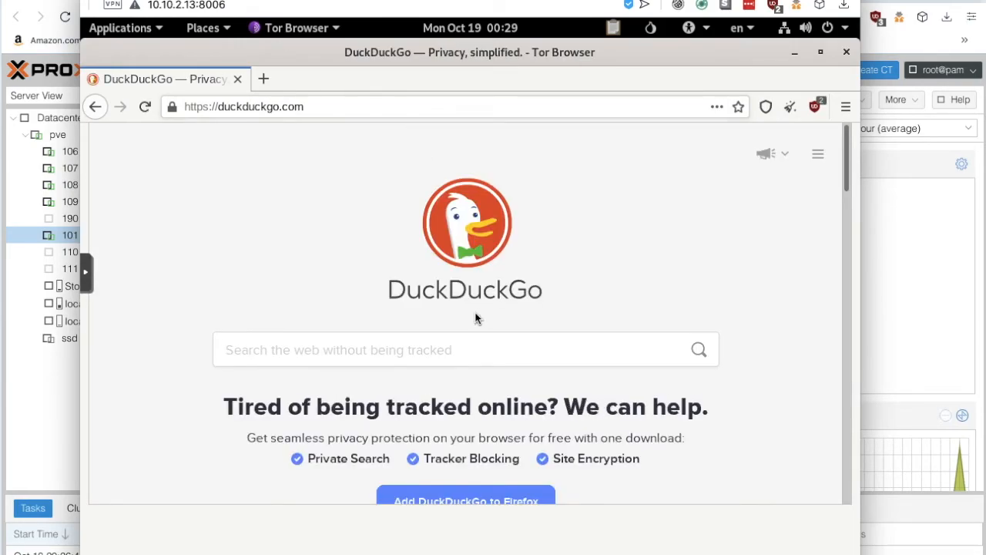
Step: Search DuckDuckGo for 'ufos', dismiss the promotion panel, and browse the results
click(457, 347)
text(ufos)
key(Return)
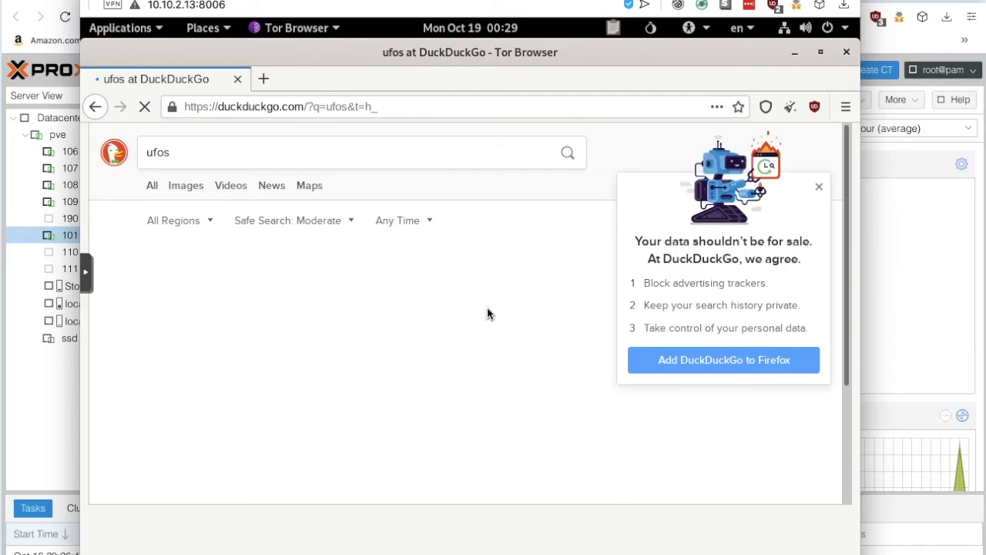
click(819, 186)
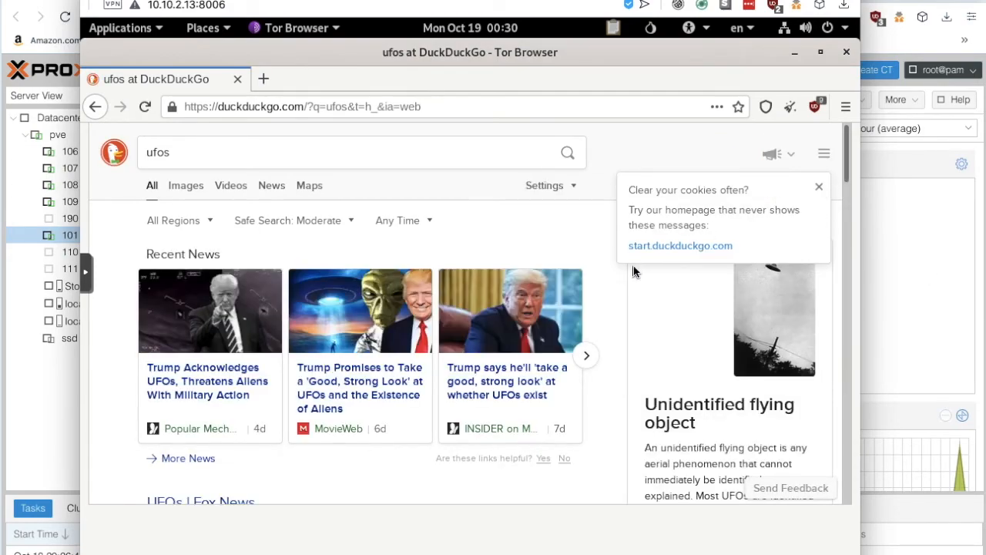
scroll(564, 397, down, 5)
scroll(564, 393, down, 1)
scroll(564, 393, up, 6)
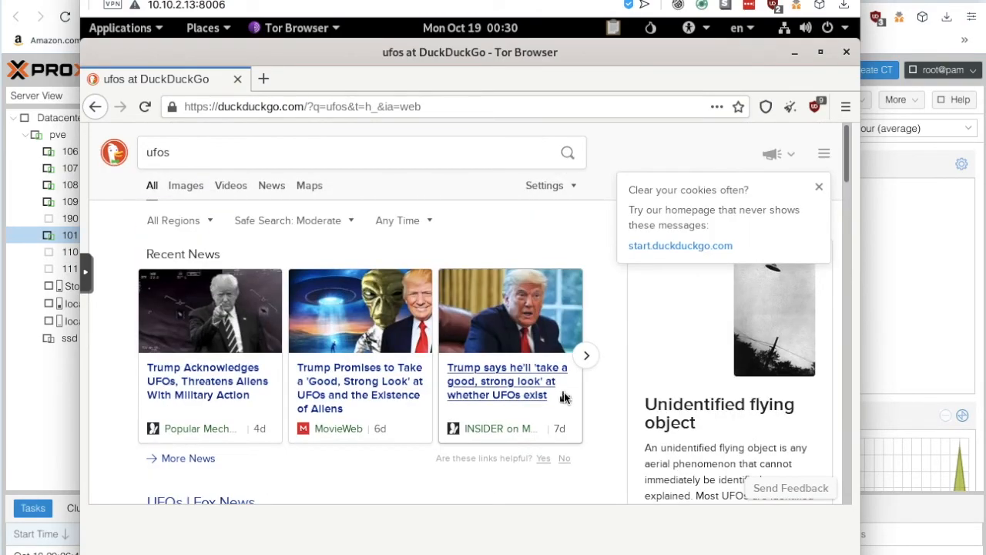